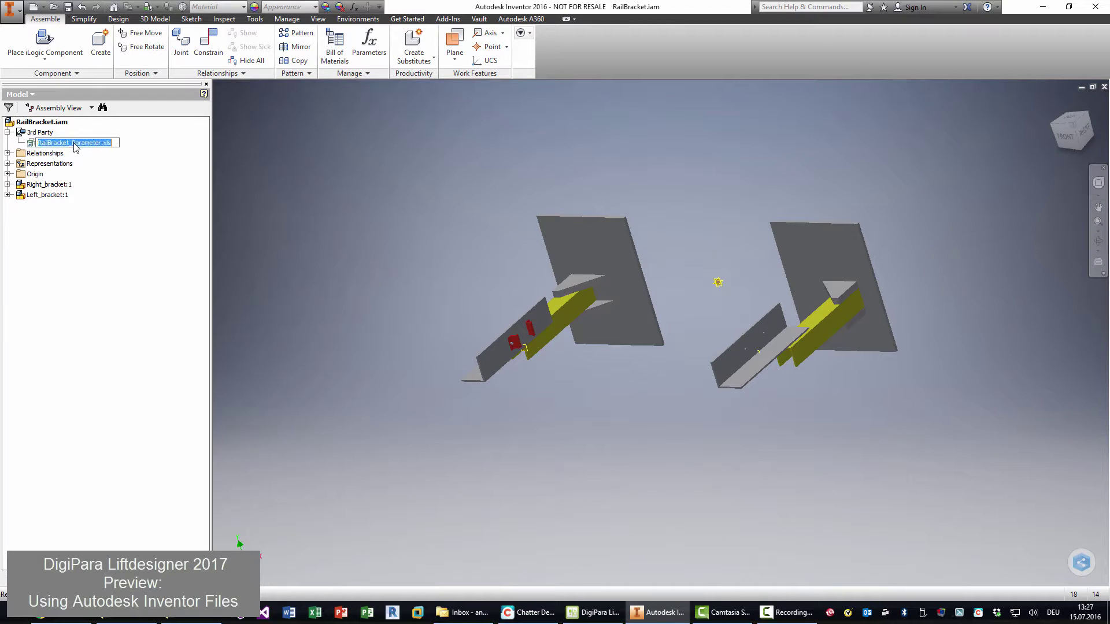
# Set Y1 to 200 mm and X to 490 mm in the linked RailBracket_Parameter.xls, and update the Inventor assembly with the changes.
pyautogui.press('Return')
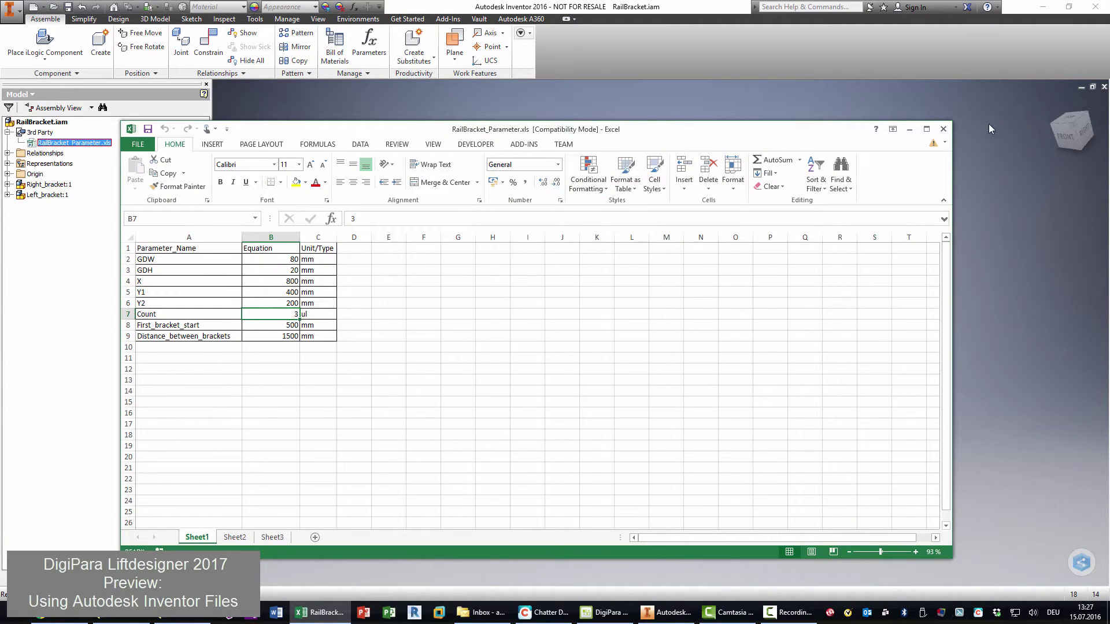
pyautogui.moveTo(951, 118); pyautogui.dragTo(450, 118)
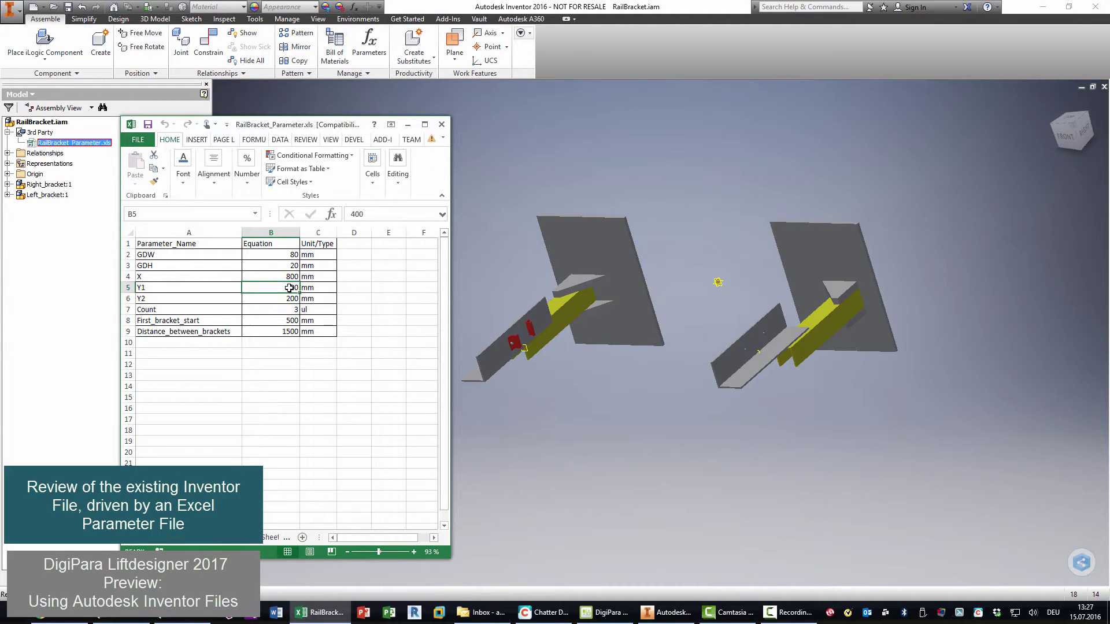
pyautogui.doubleClick(286, 288)
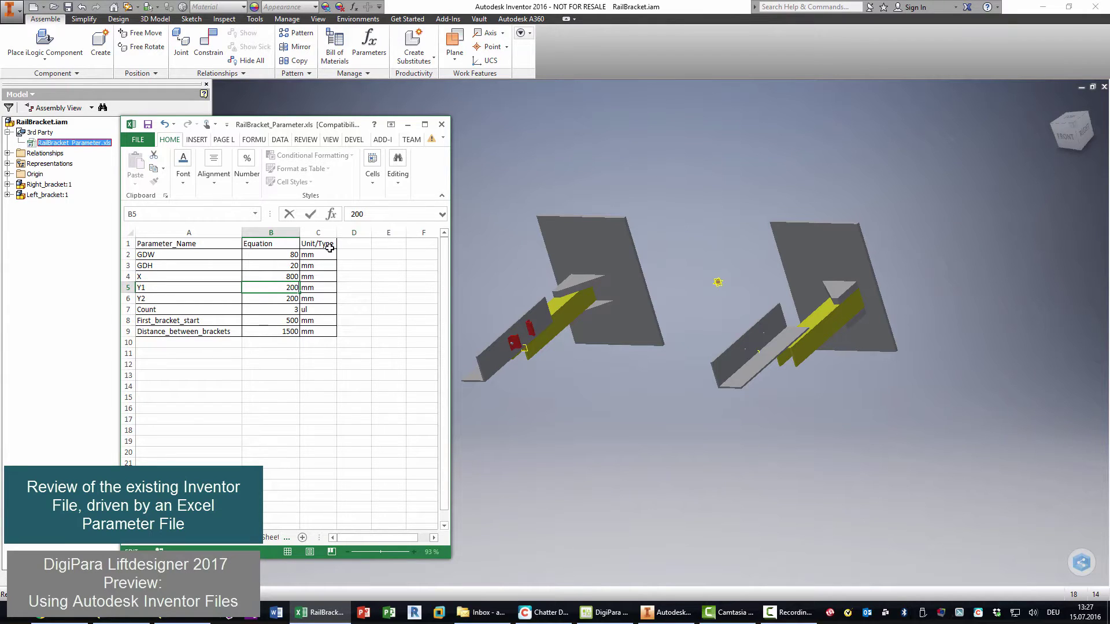
pyautogui.write('200')
pyautogui.click(295, 277)
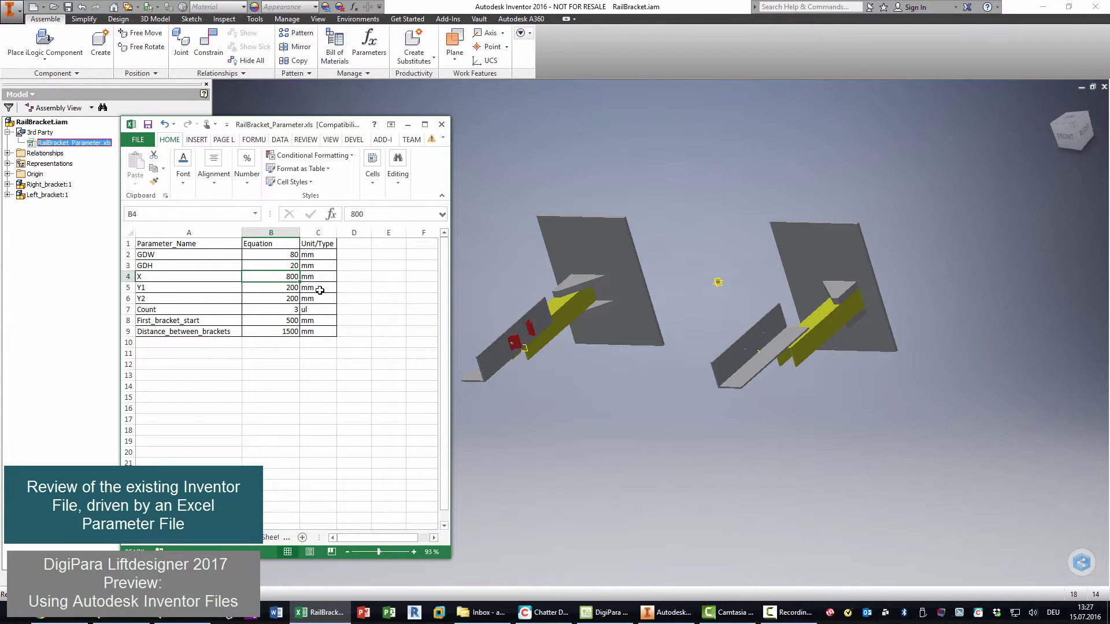
pyautogui.write('490')
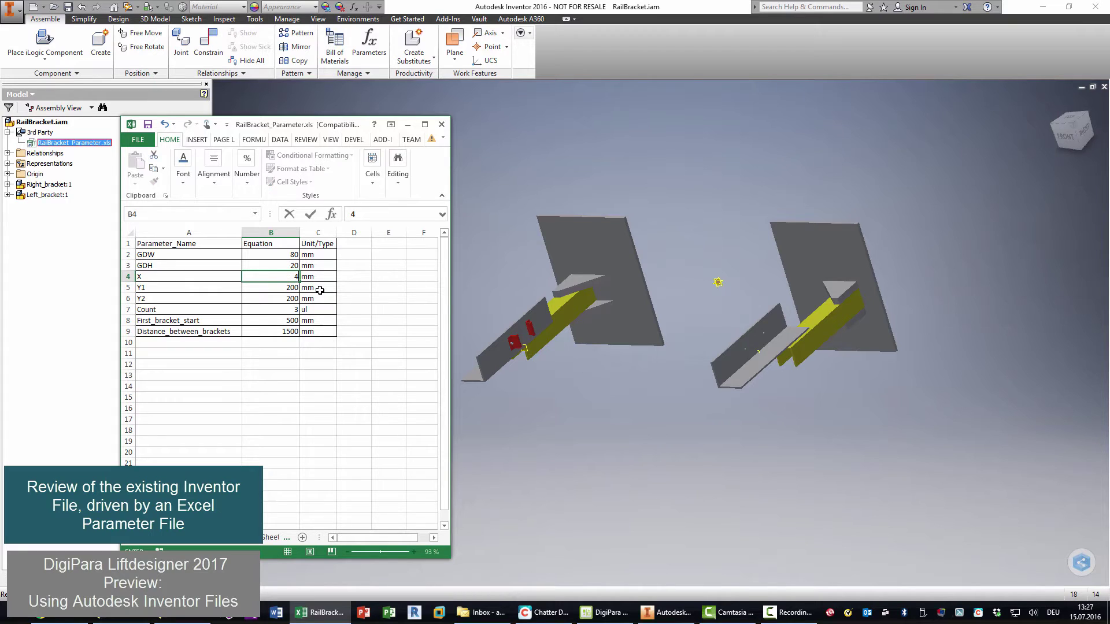
pyautogui.click(264, 265)
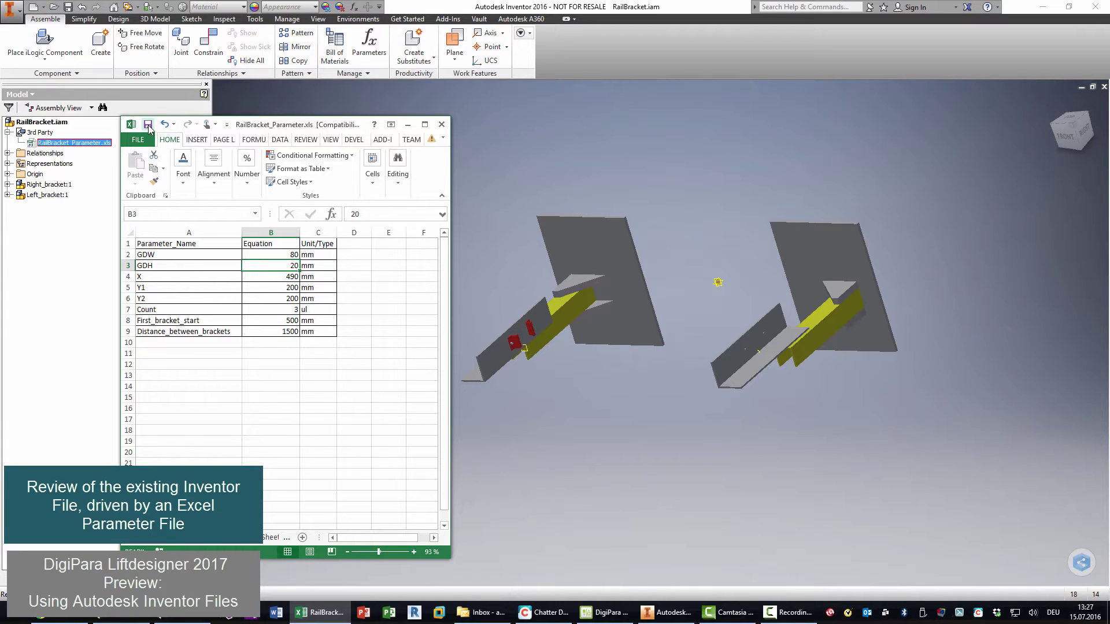
pyautogui.click(489, 158)
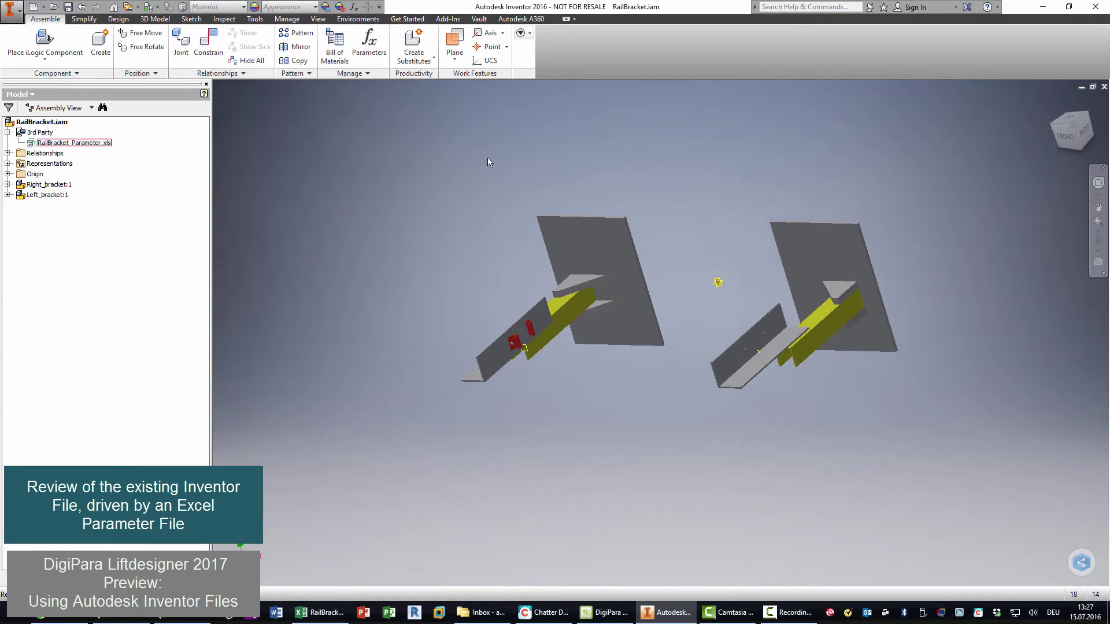
pyautogui.click(138, 8)
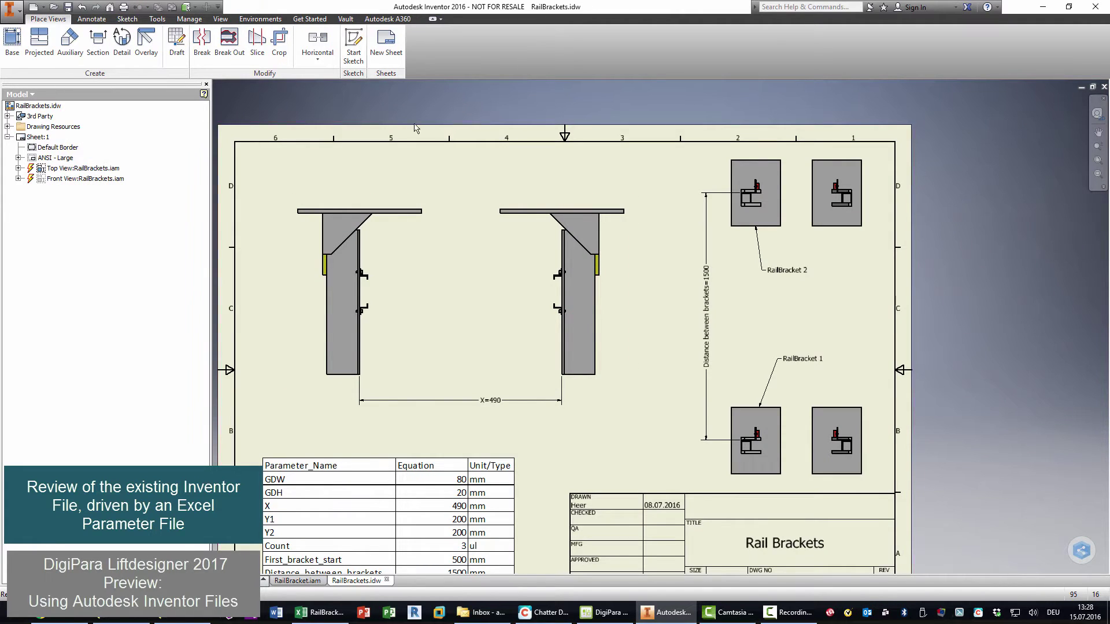
# Close the RailBrackets.idw drawing and save its changes.
pyautogui.click(1104, 87)
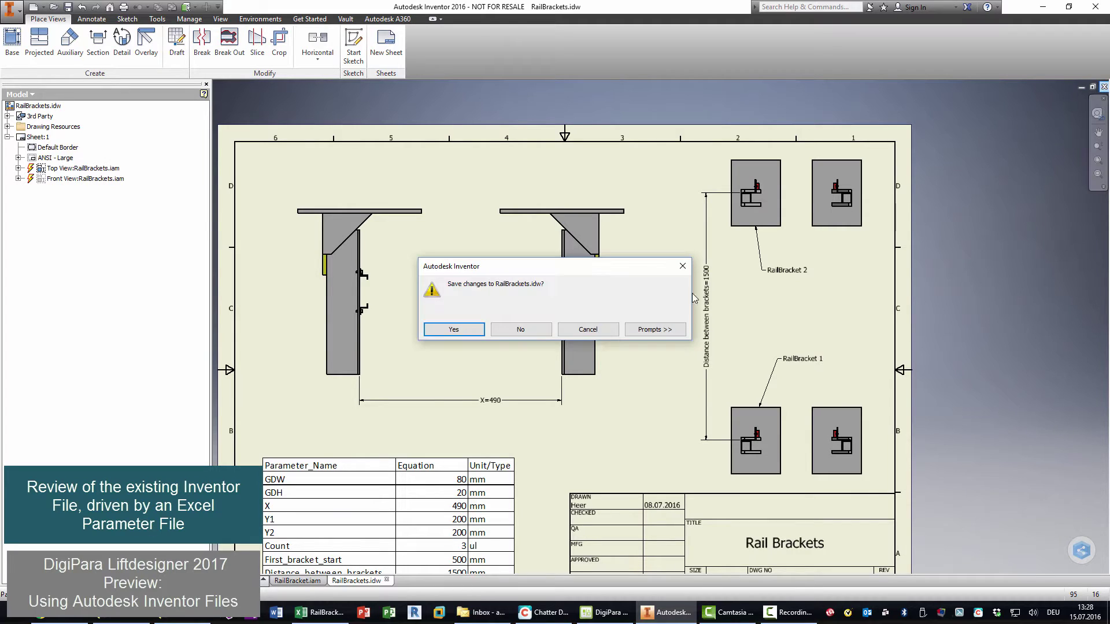
pyautogui.click(454, 329)
pyautogui.click(614, 265)
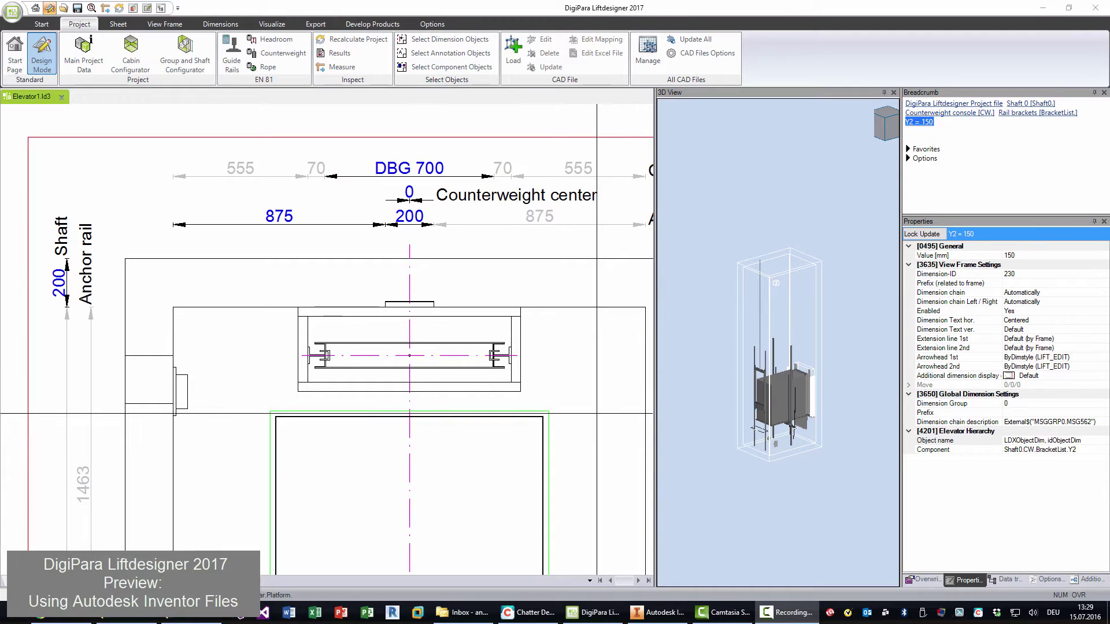
# In DigiPara Liftdesigner, select the counterweight's rail bracket in the plan and choose RailBracket.iam as the CAD file to load for it.
pyautogui.scroll(-5, 502, 497)
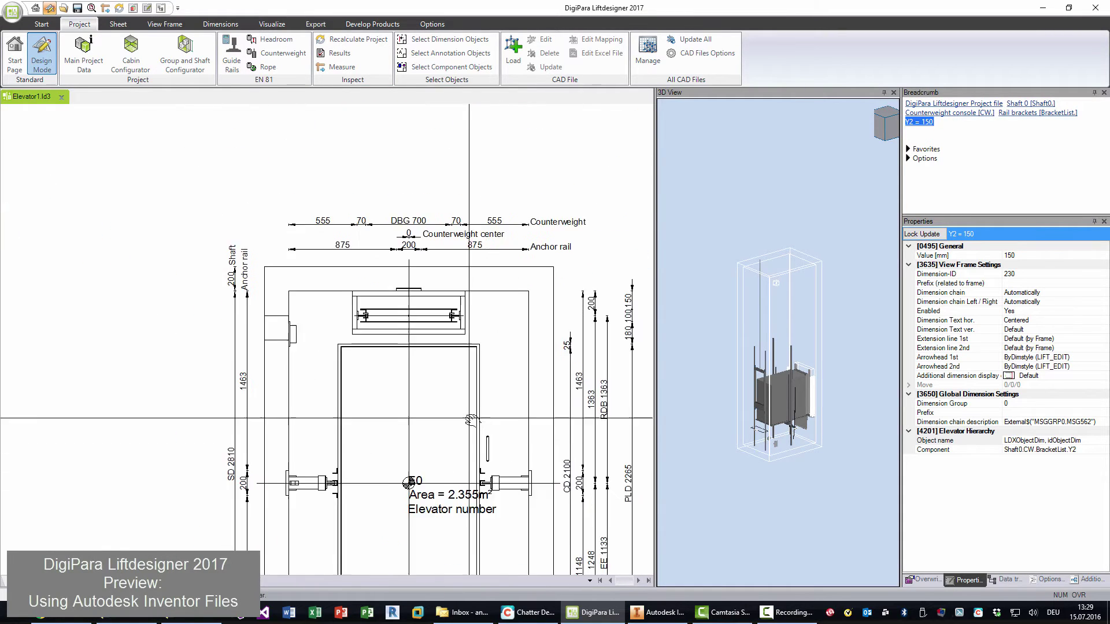
pyautogui.scroll(3, 437, 403)
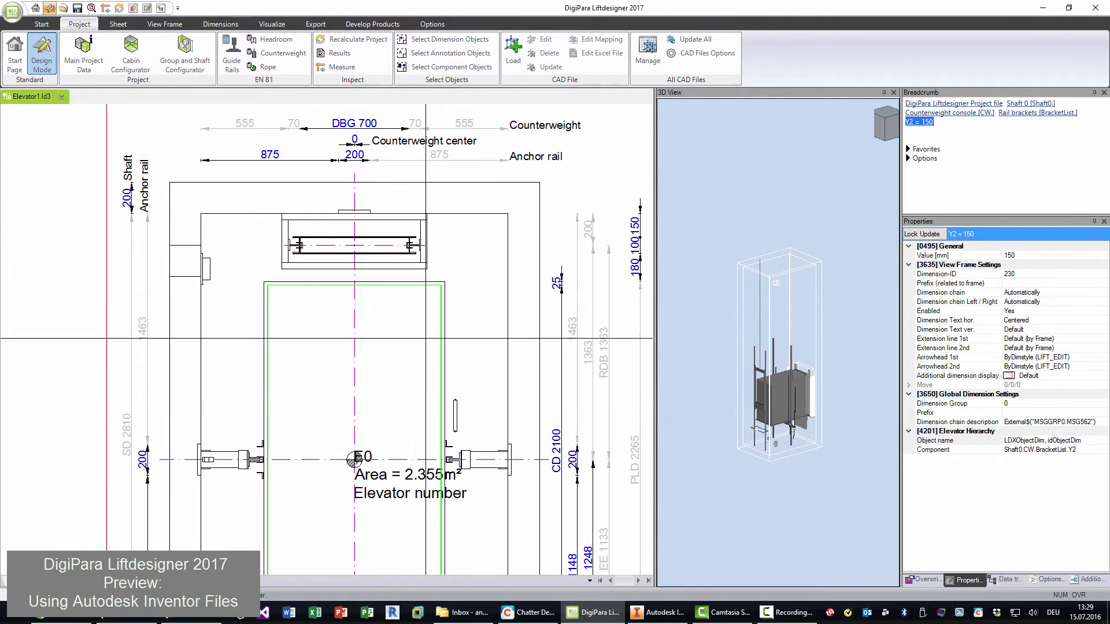
pyautogui.click(428, 270)
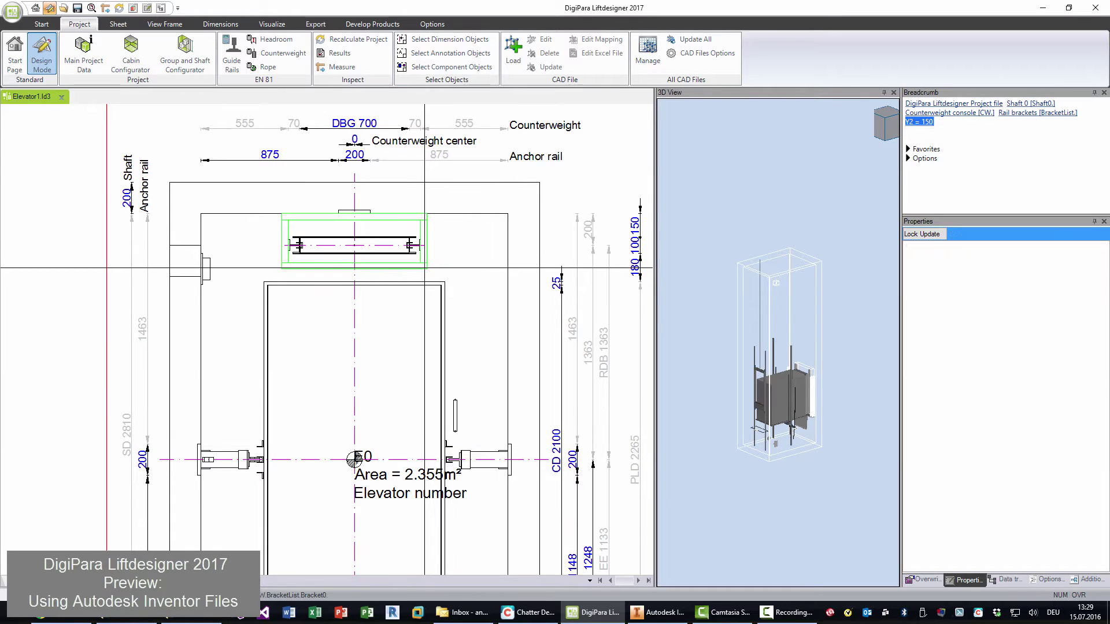
pyautogui.click(512, 53)
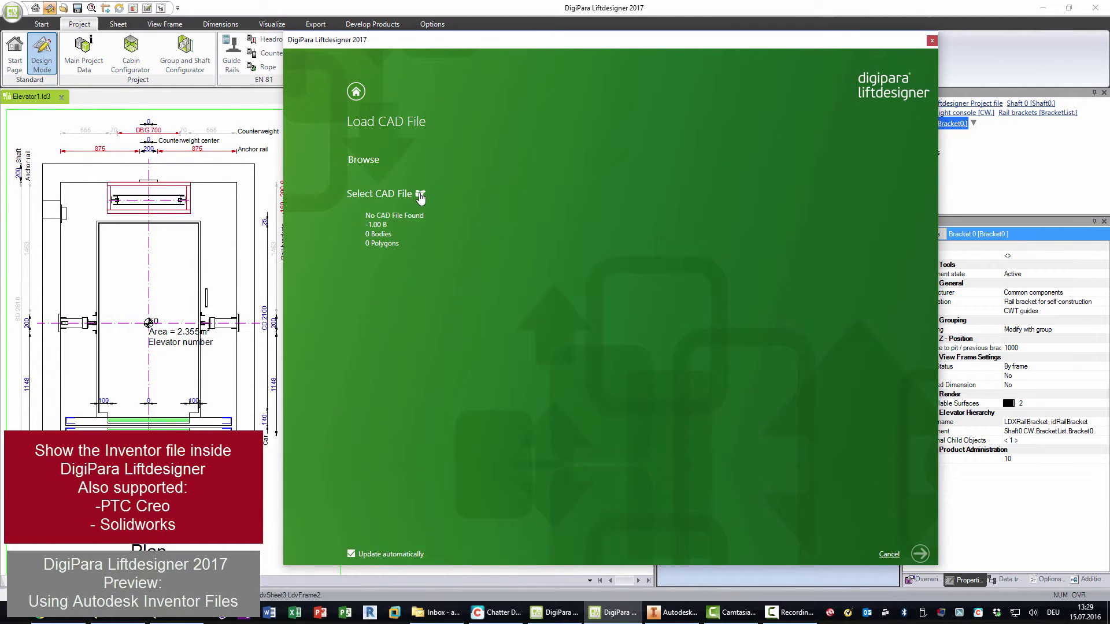
pyautogui.click(420, 195)
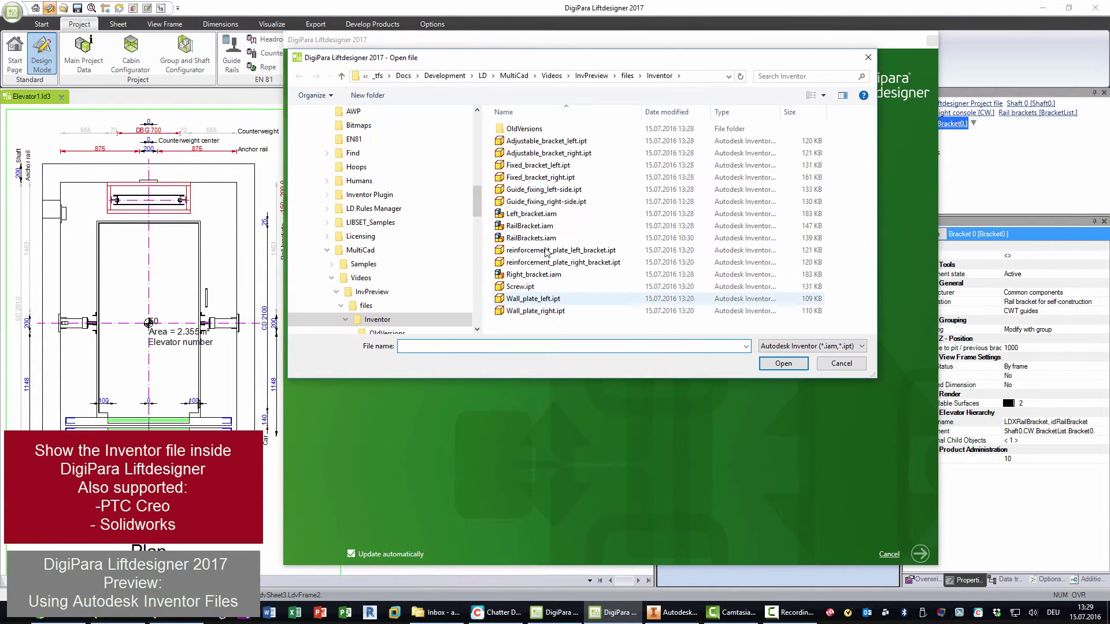
pyautogui.click(541, 228)
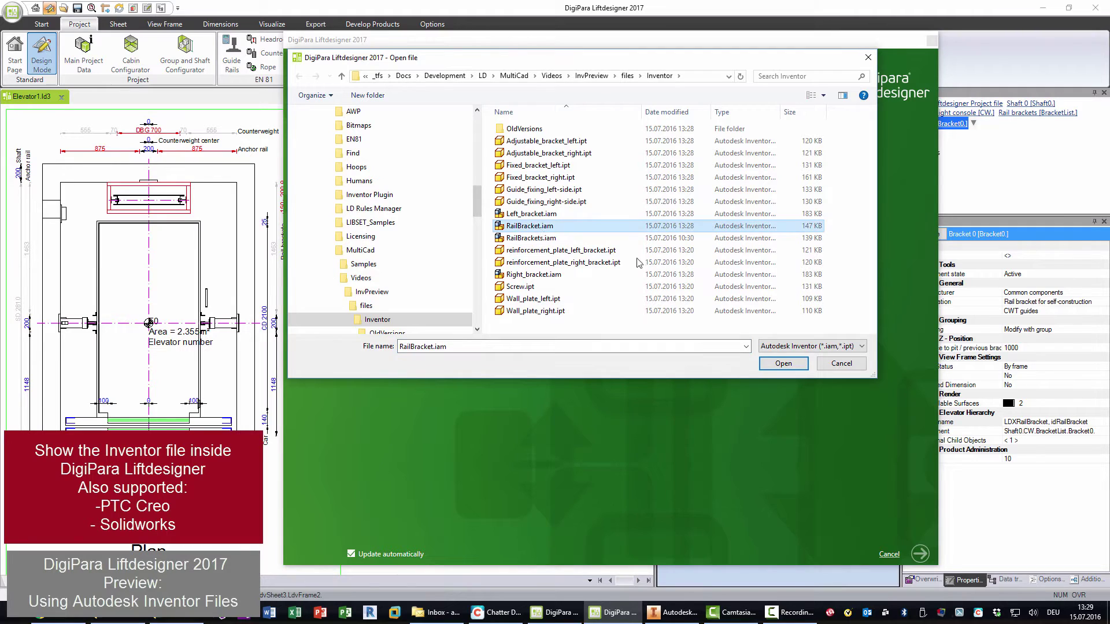
pyautogui.click(781, 367)
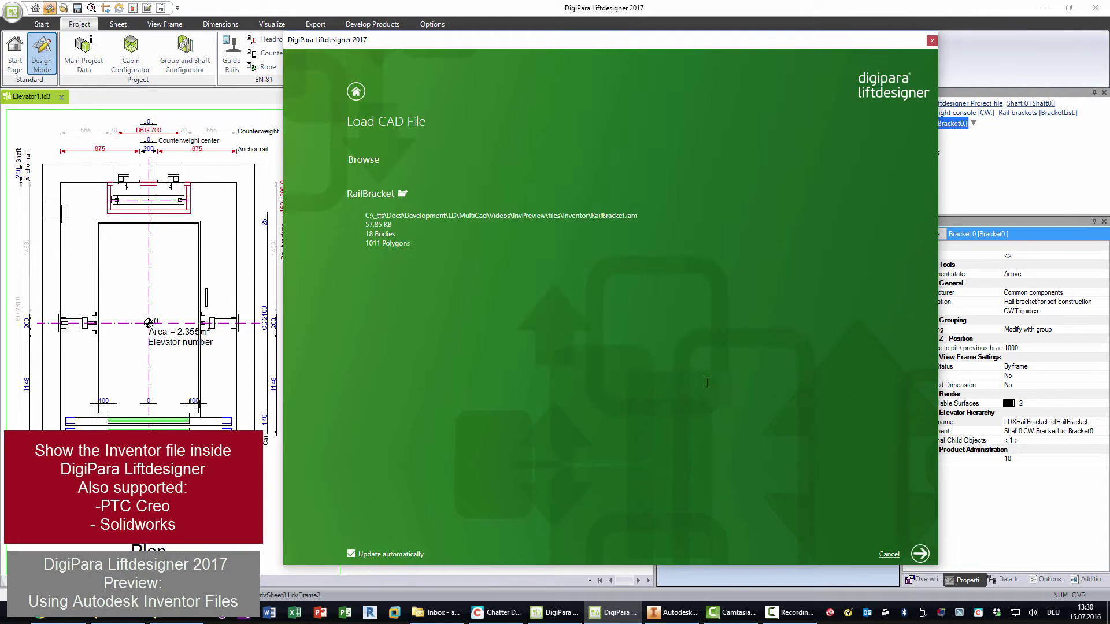
# Reorient the loaded RailBracket model by rotating it once about the X axis and twice about the Y axis.
pyautogui.click(920, 554)
pyautogui.scroll(5, 630, 470)
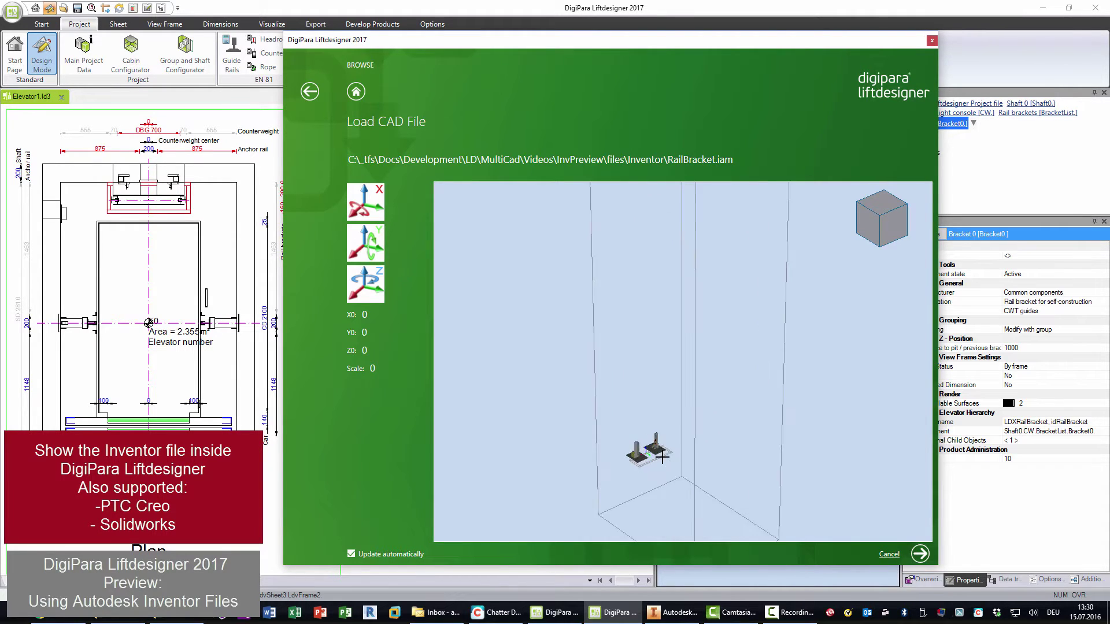
pyautogui.moveTo(678, 418); pyautogui.dragTo(682, 393)
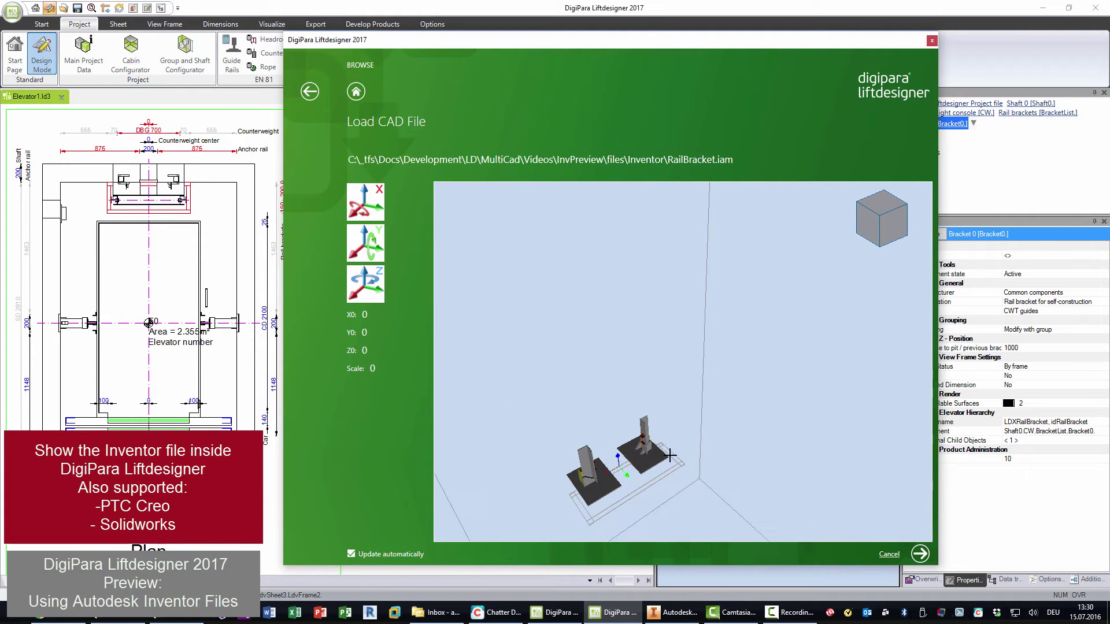
pyautogui.moveTo(671, 455); pyautogui.dragTo(671, 498)
pyautogui.moveTo(645, 488); pyautogui.dragTo(648, 368, button='middle')
pyautogui.scroll(4, 623, 344)
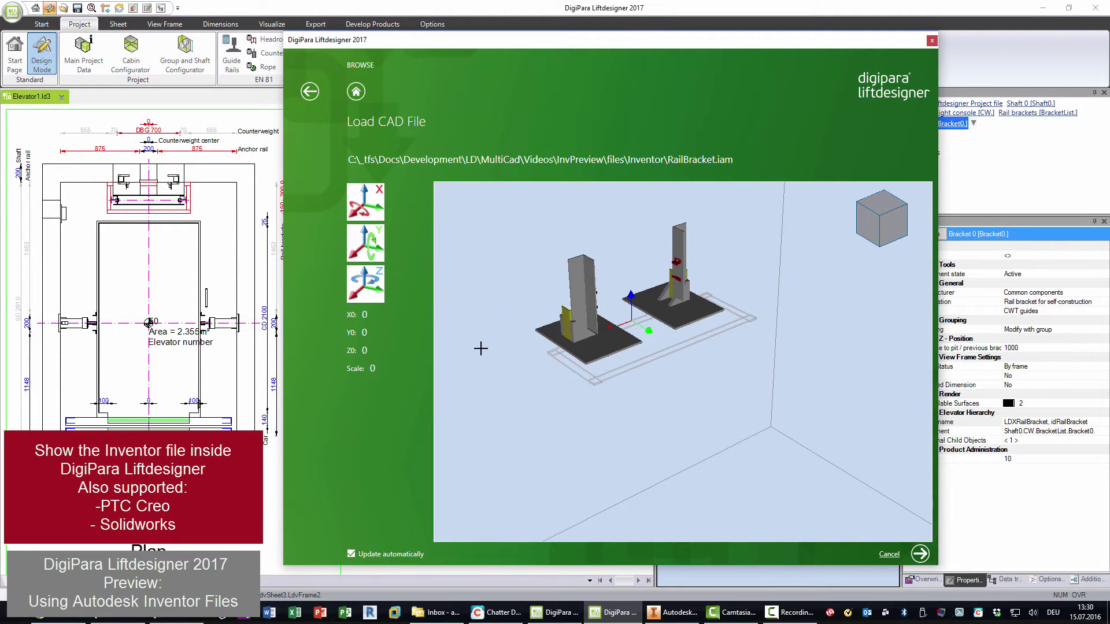
pyautogui.click(366, 203)
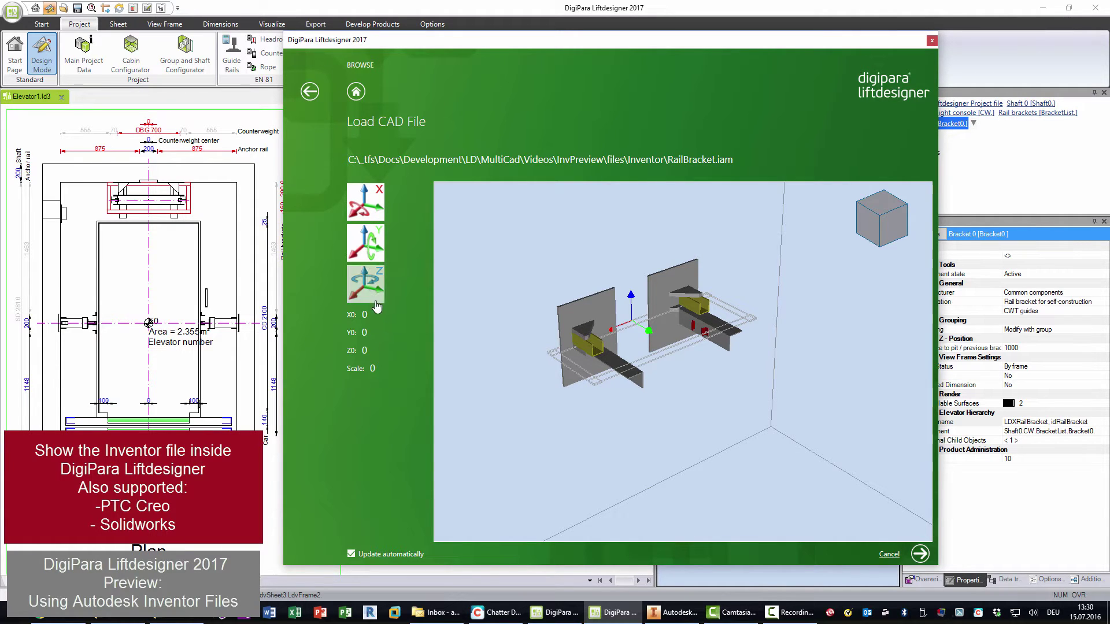
pyautogui.click(365, 255)
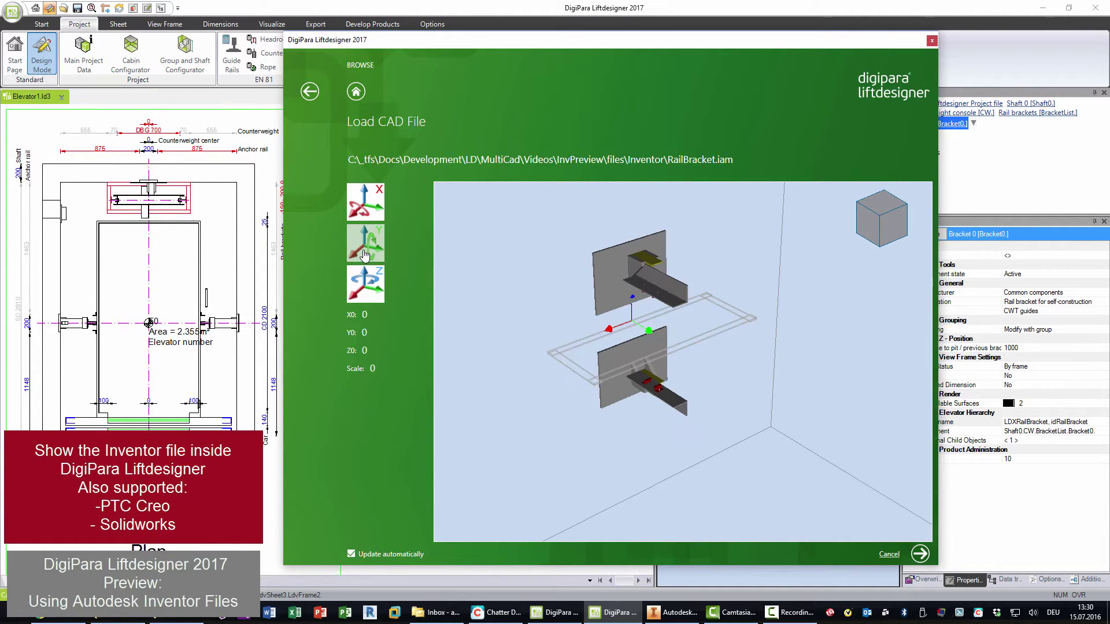
pyautogui.click(365, 254)
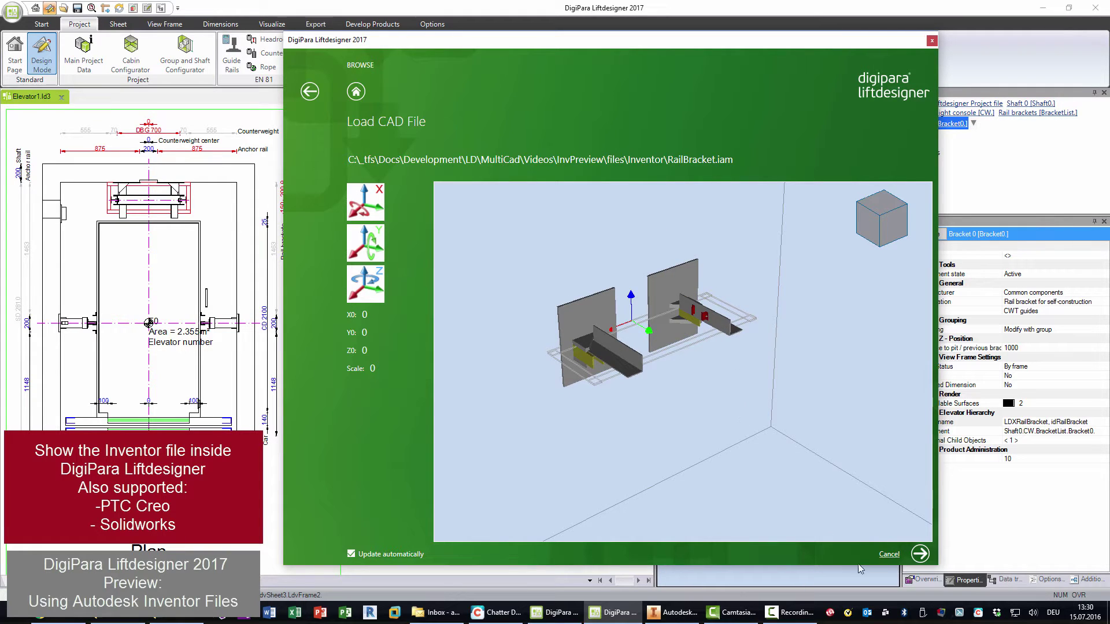
# Disable embedding the file only for RailBracket and finish loading the CAD file.
pyautogui.click(919, 554)
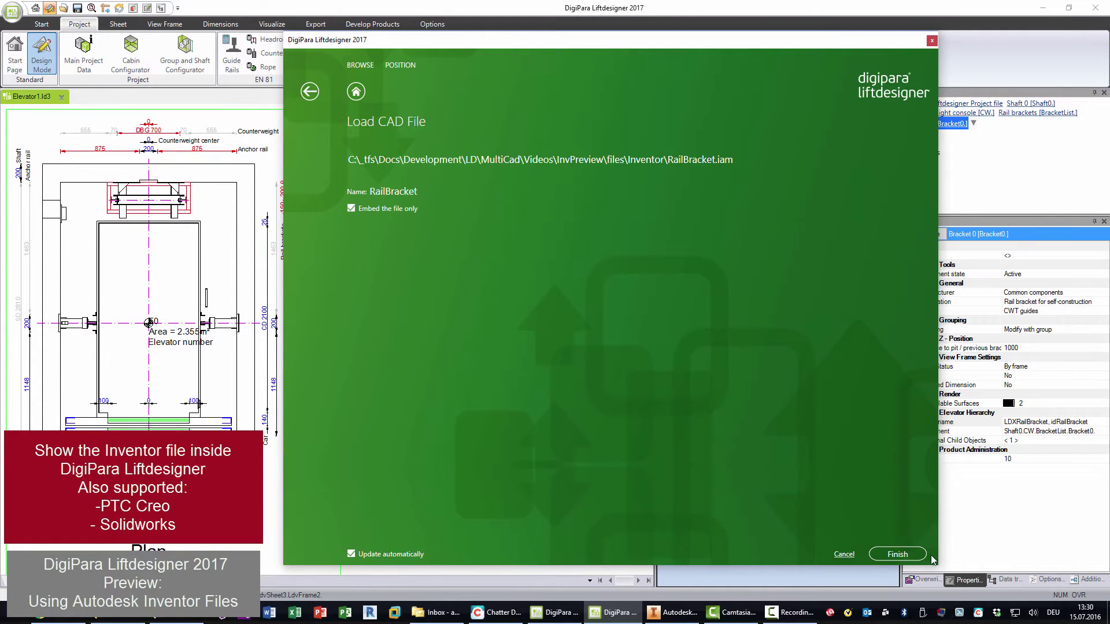
pyautogui.click(351, 208)
pyautogui.click(898, 554)
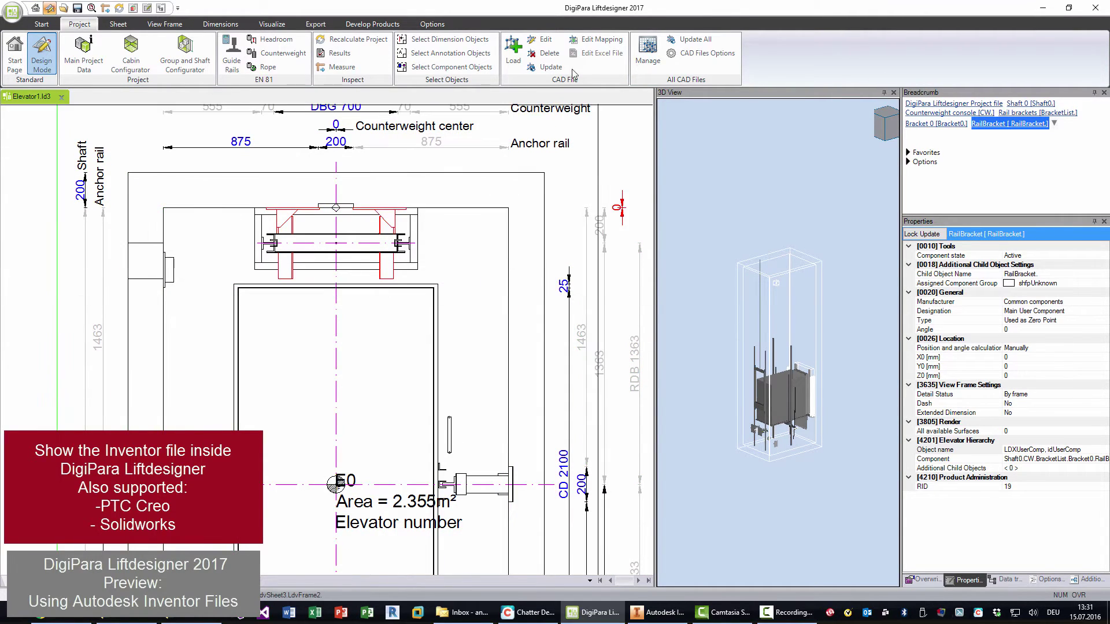
# Start the mapping for the RailBracket CAD file with RailBracket_Parameter.xls as mapping file, keeping Mapping in Display CAD File.
pyautogui.click(598, 39)
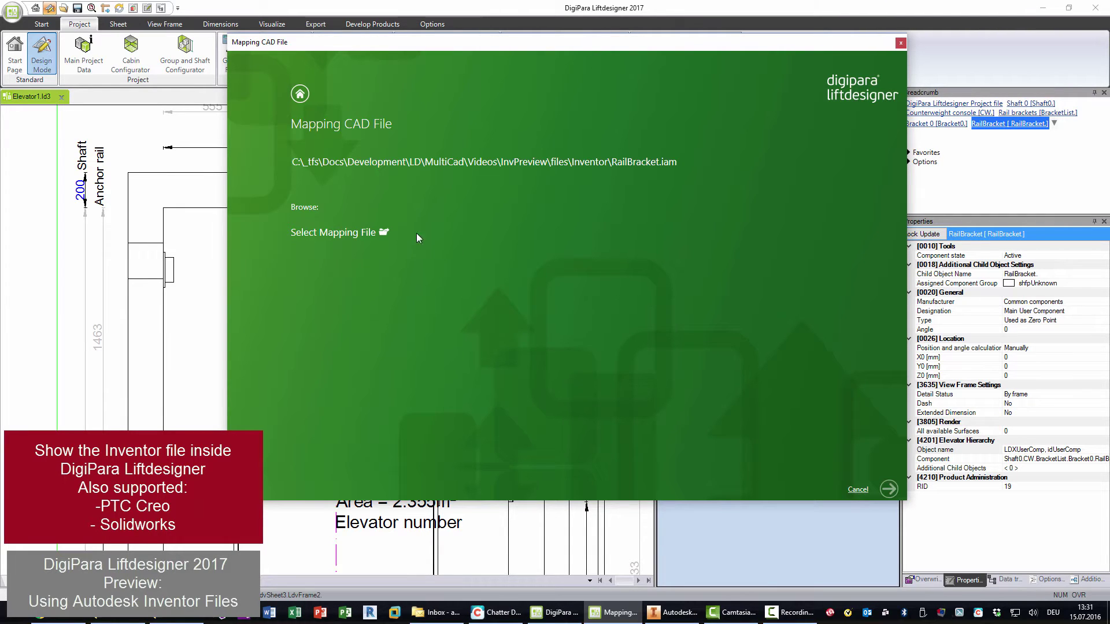
pyautogui.click(384, 233)
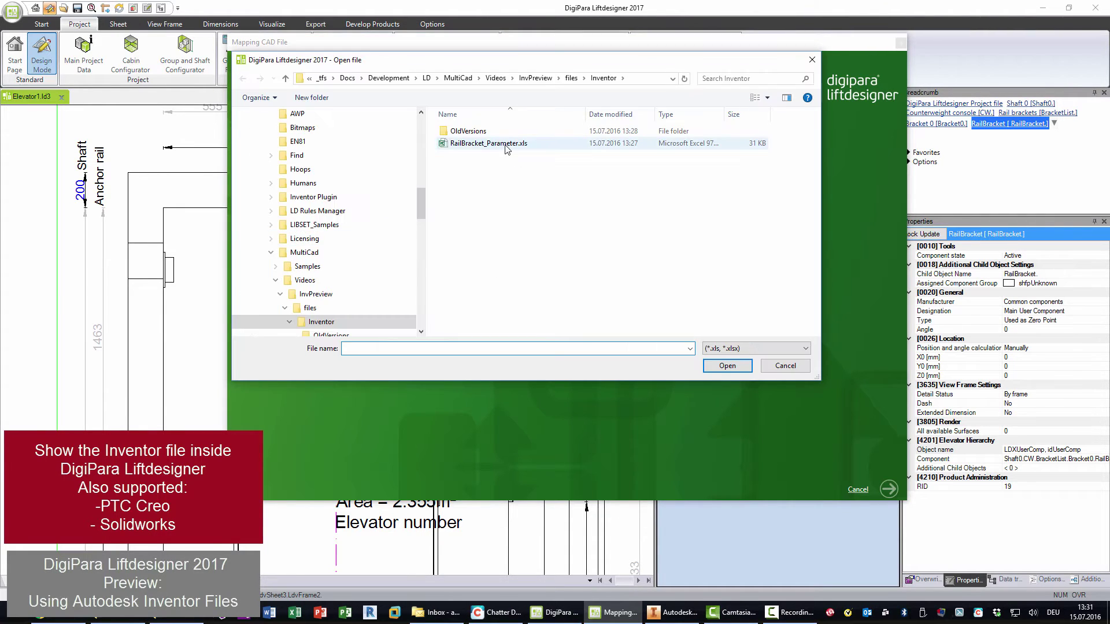
pyautogui.doubleClick(506, 149)
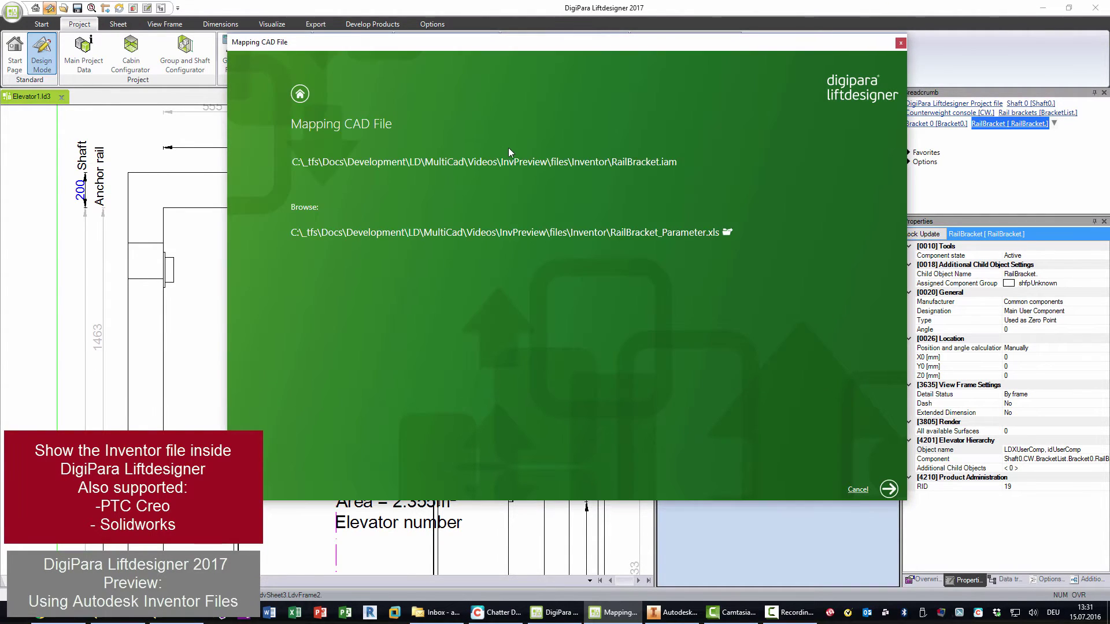
pyautogui.click(888, 489)
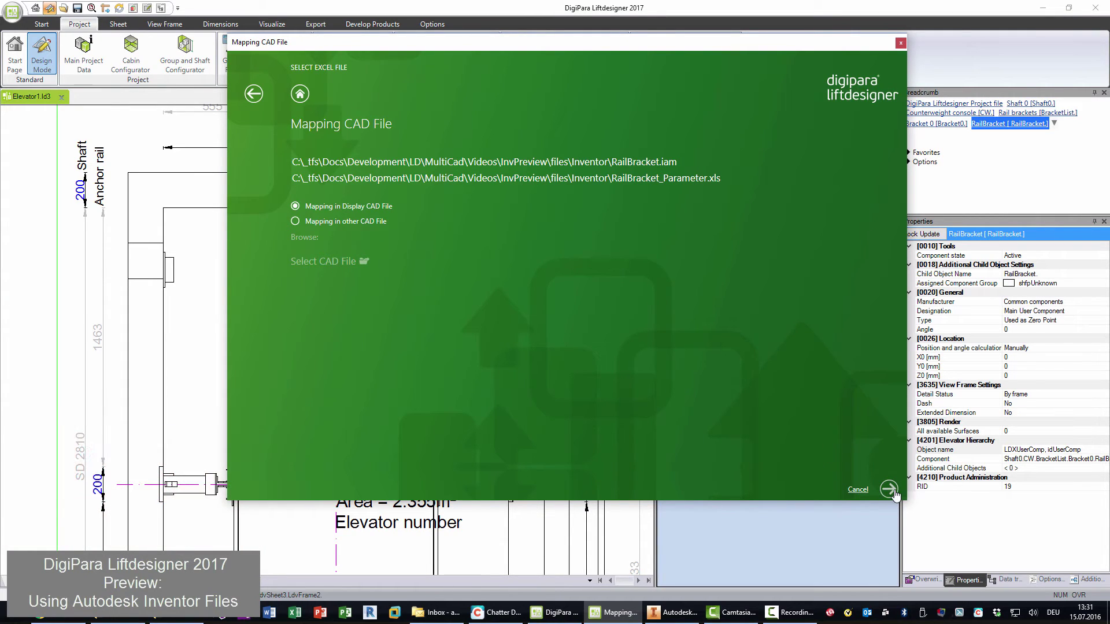
pyautogui.click(889, 489)
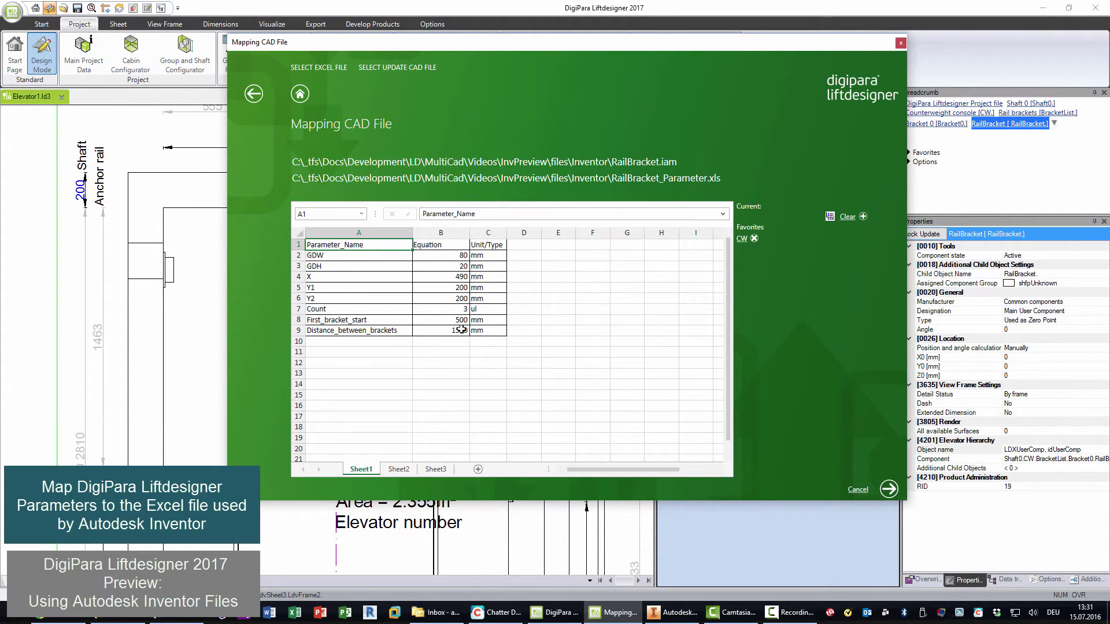
# Map the Y1 equation cell B5 to the Y1 parameter of Rail brackets [BracketList] in the project tree.
pyautogui.click(454, 289)
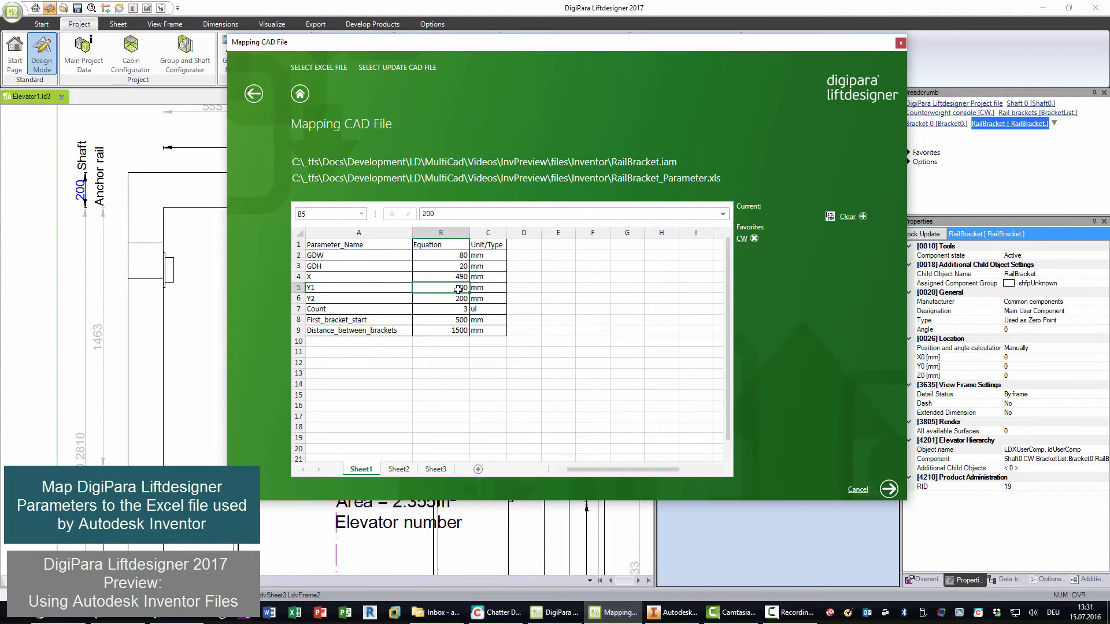
pyautogui.click(830, 217)
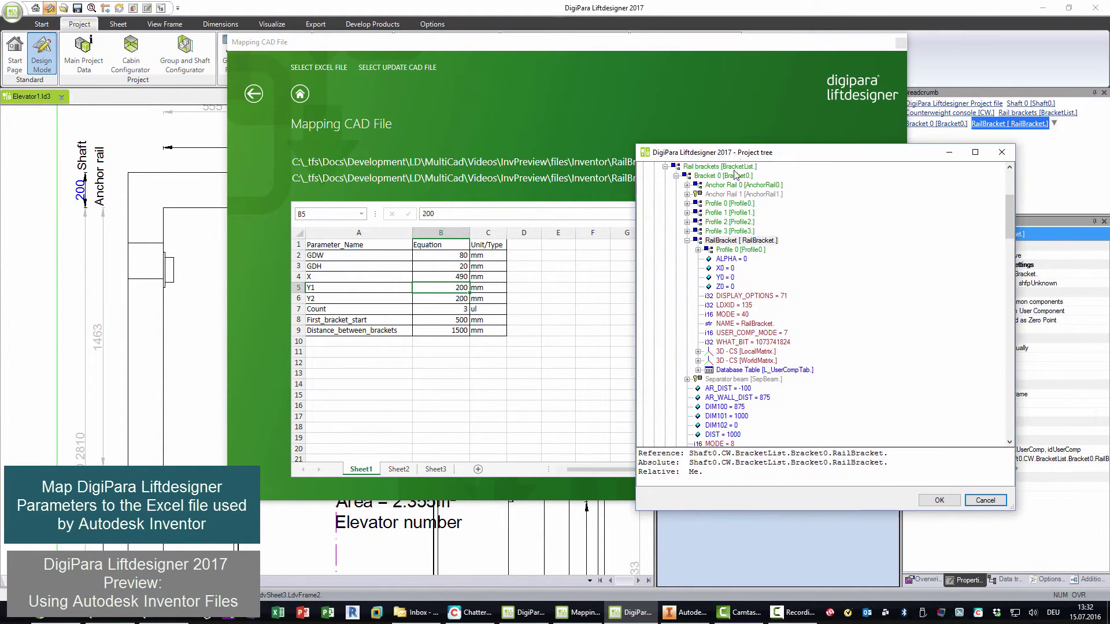
pyautogui.click(679, 180)
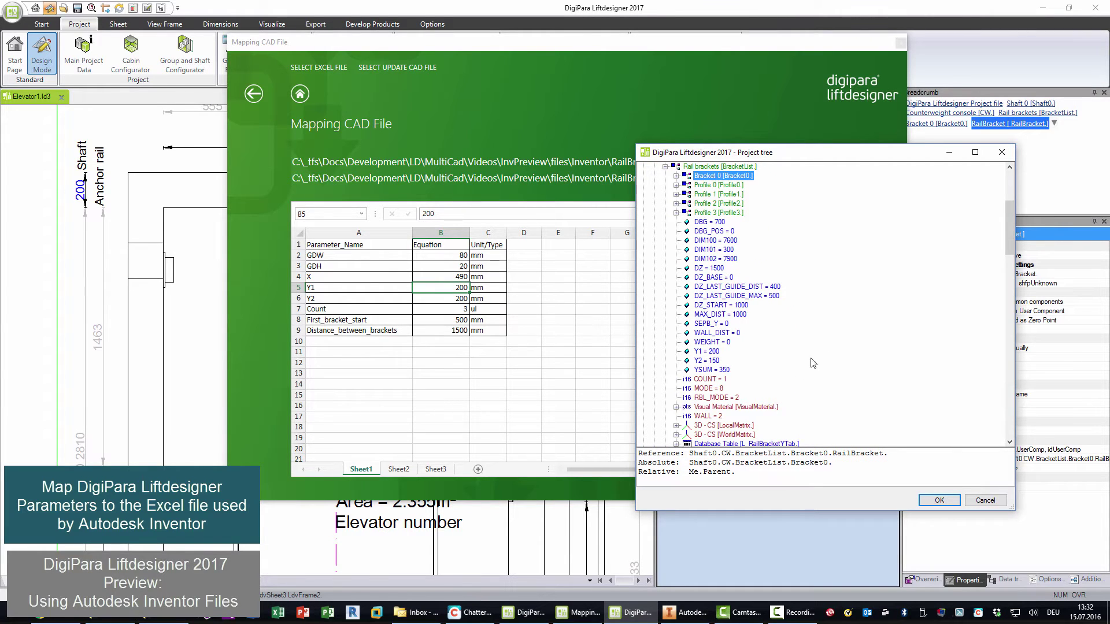
pyautogui.click(707, 351)
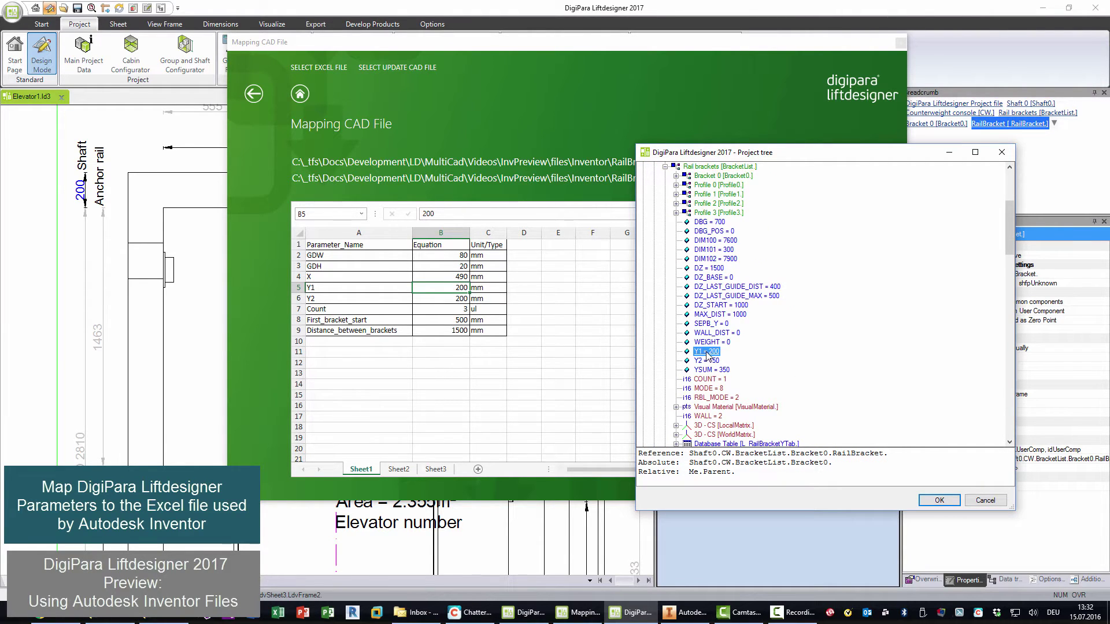
pyautogui.click(941, 503)
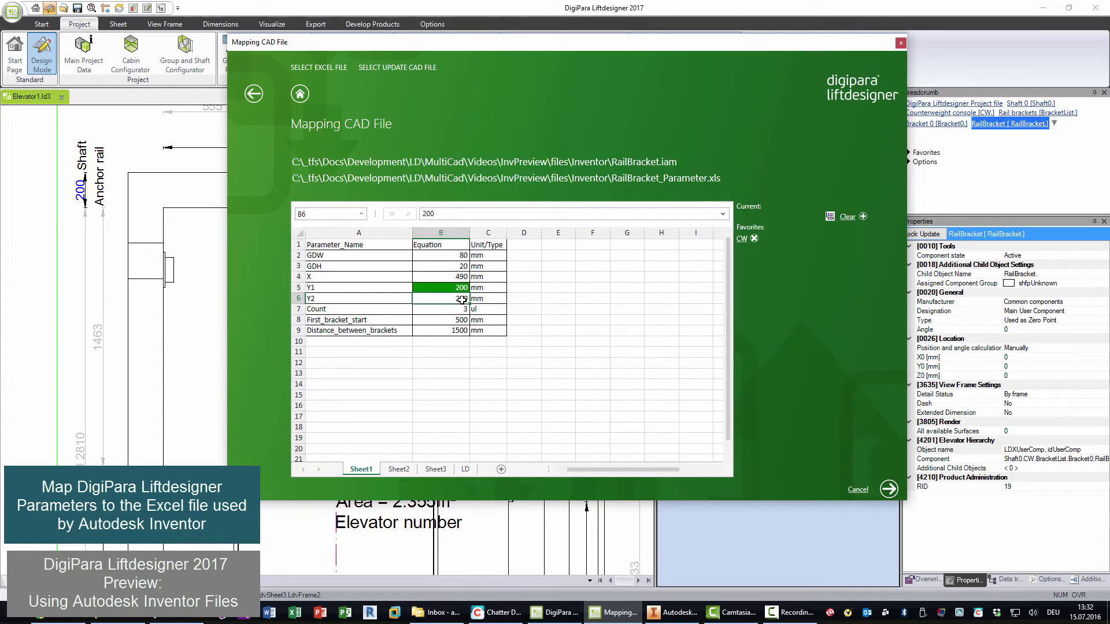
# Map the Y2 equation cell B6 to the Y2 parameter of Rail brackets [BracketList] and finish the mapping with the external CAD update enabled.
pyautogui.click(829, 218)
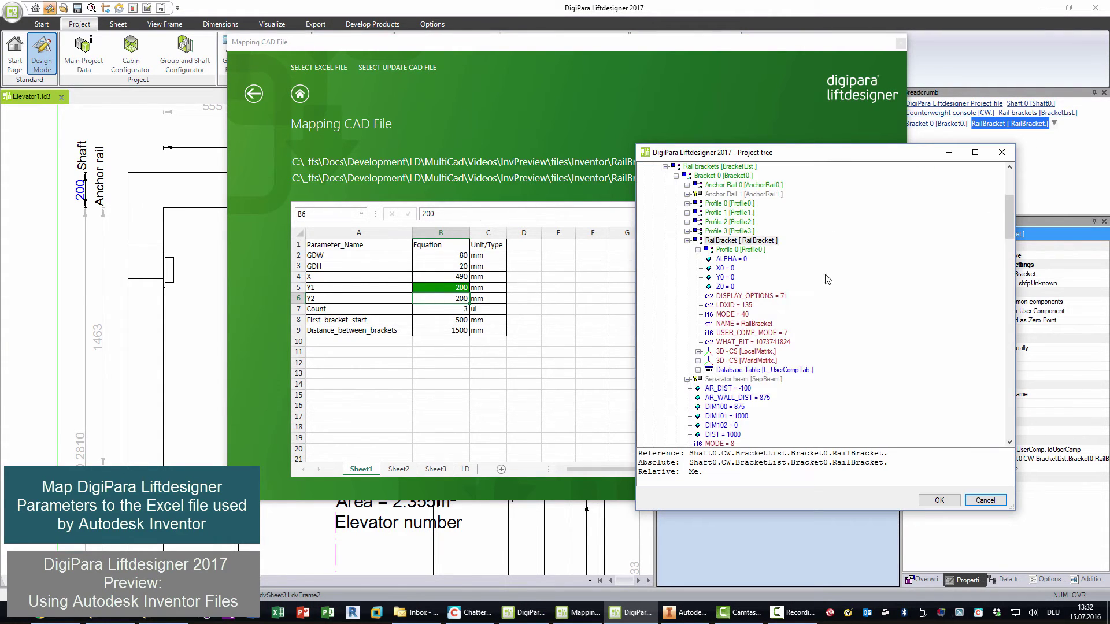
pyautogui.click(676, 175)
pyautogui.click(706, 360)
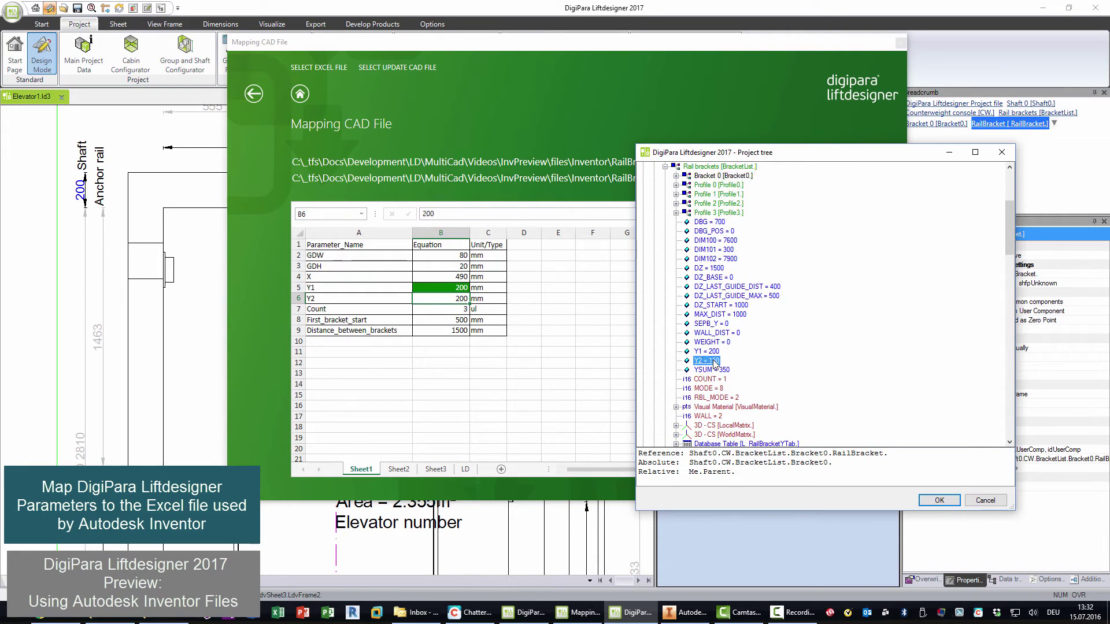
pyautogui.click(939, 500)
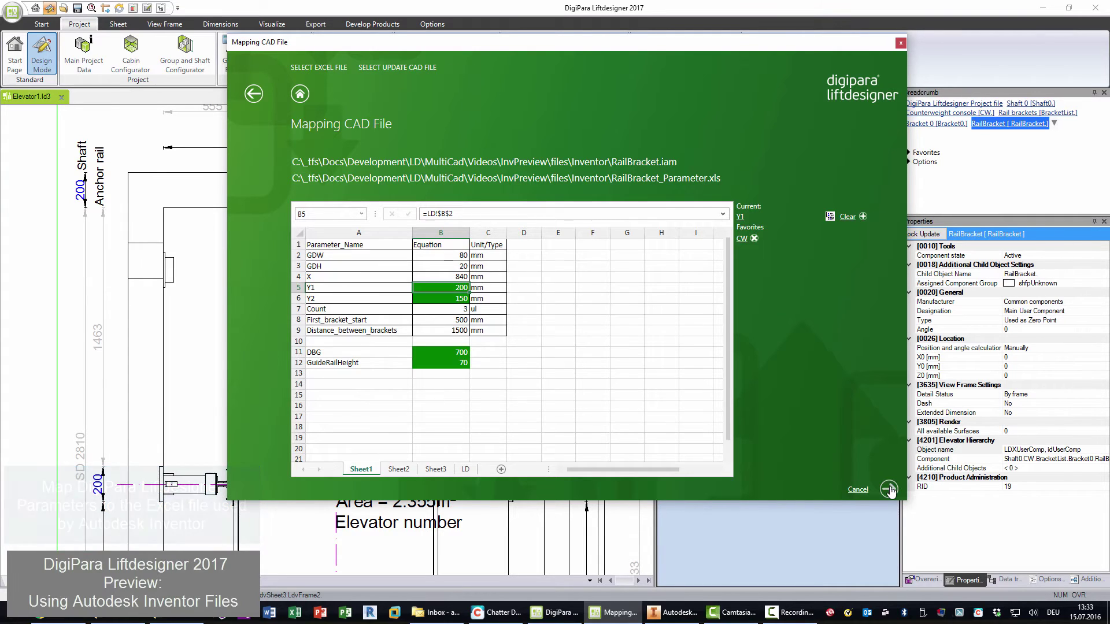
pyautogui.click(888, 489)
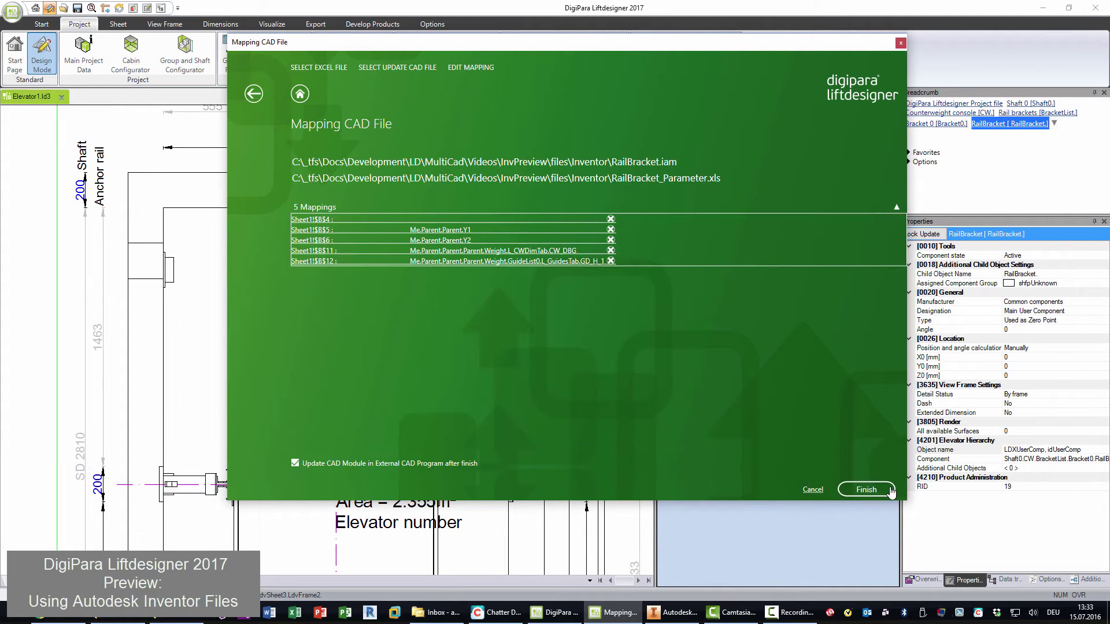
pyautogui.click(866, 490)
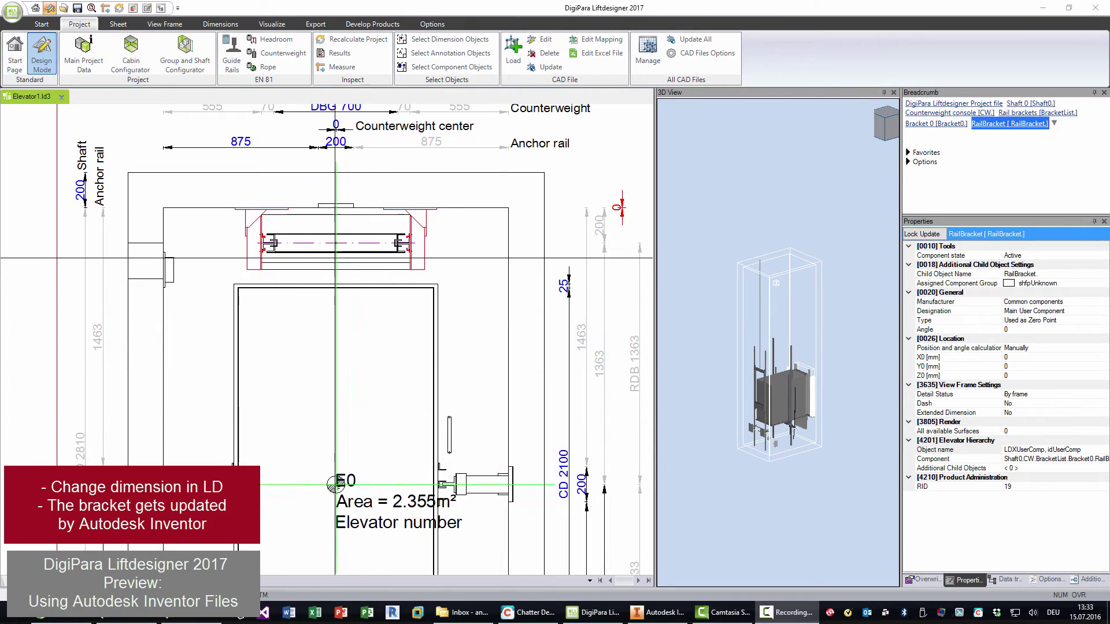
# Set the counterweight frame's COMP_DIST dimension in the plan view to 250 mm.
pyautogui.click(498, 319)
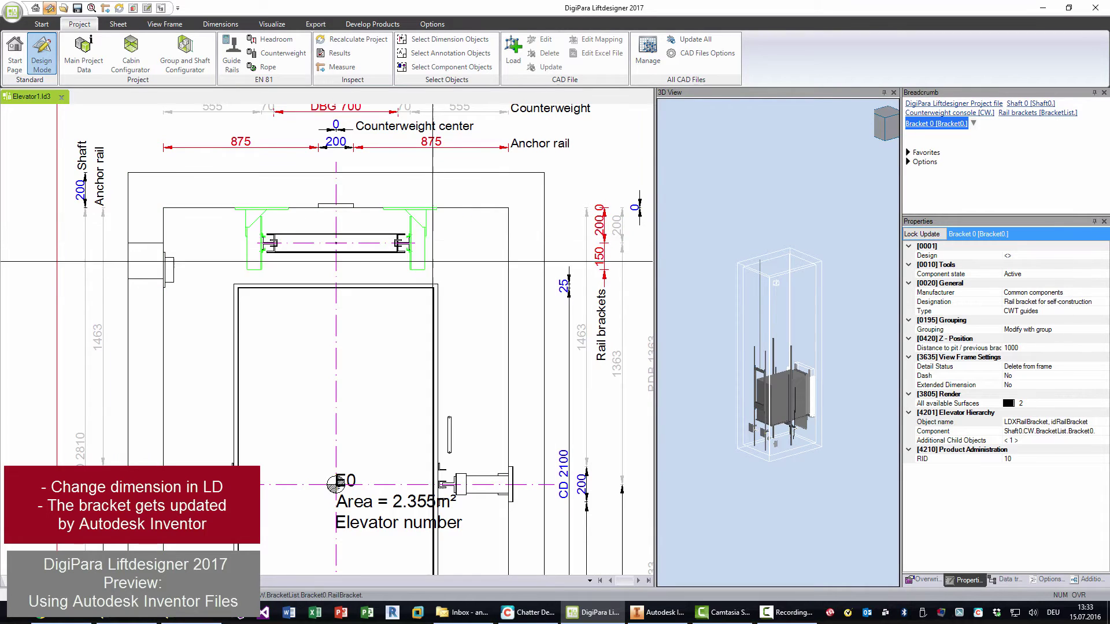
pyautogui.scroll(-2, 437, 330)
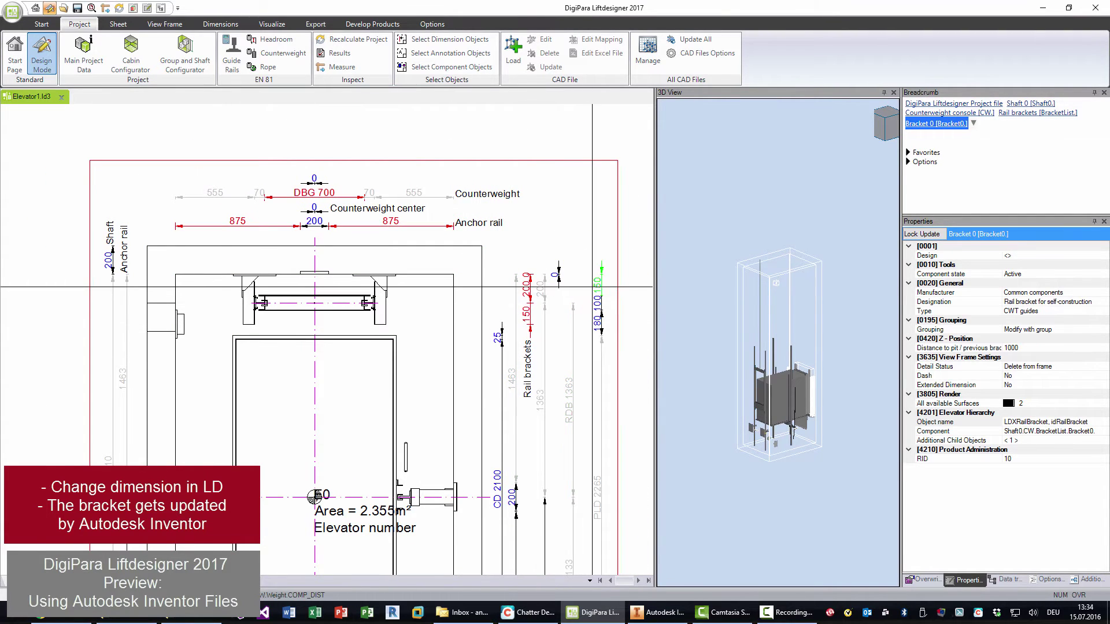
pyautogui.doubleClick(595, 287)
pyautogui.write('250')
pyautogui.press('Return')
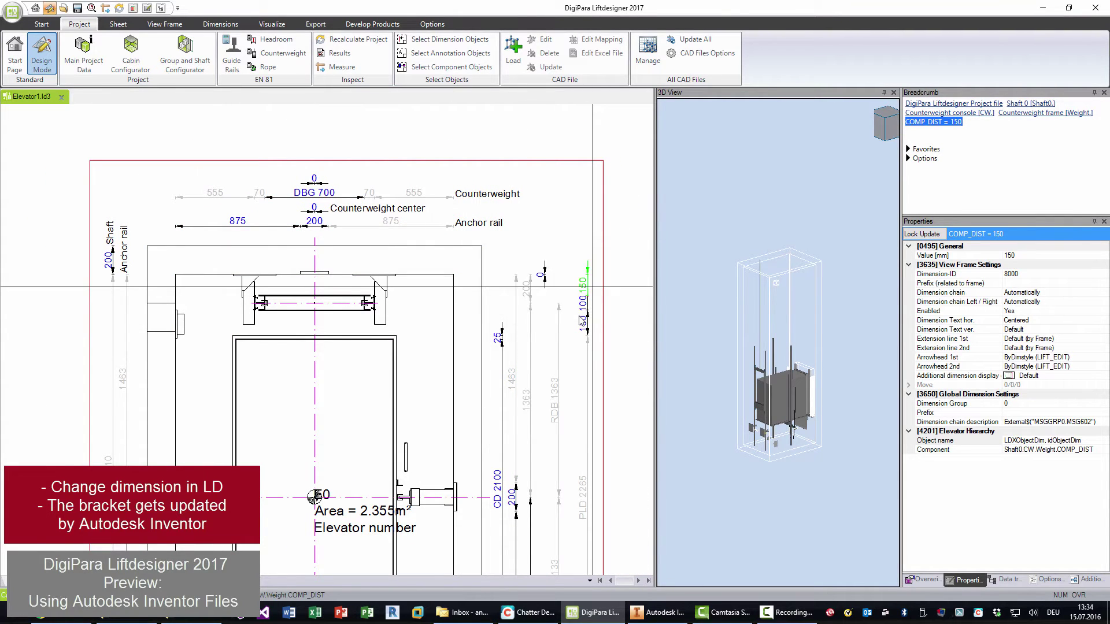
# Update the CAD file of the RailBracket component on the counterweight rails.
pyautogui.scroll(3, 366, 293)
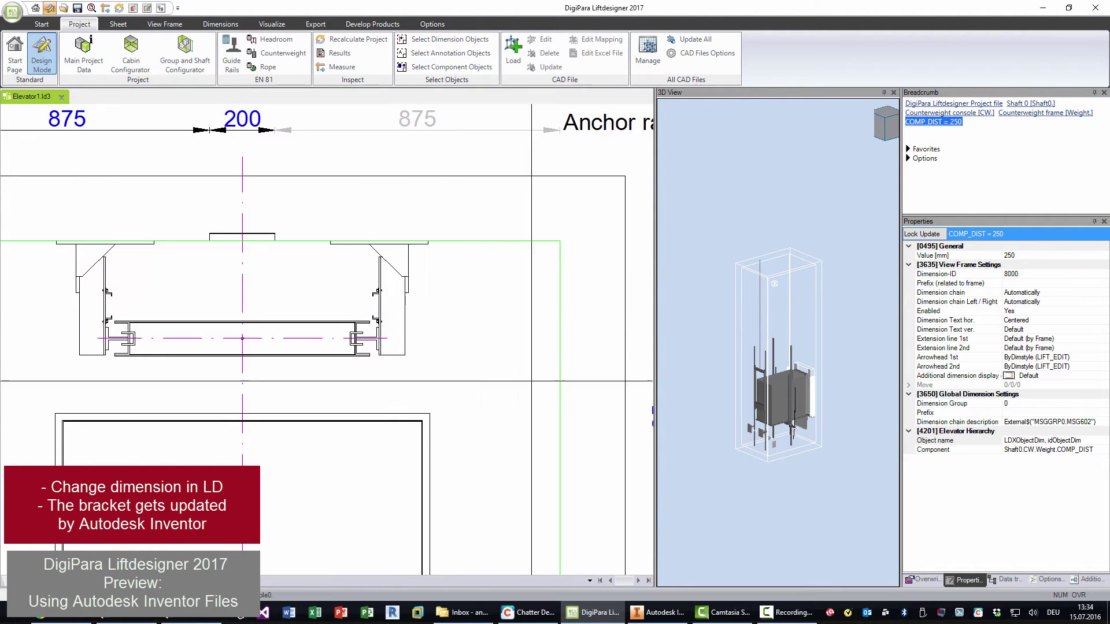
pyautogui.scroll(5, 766, 430)
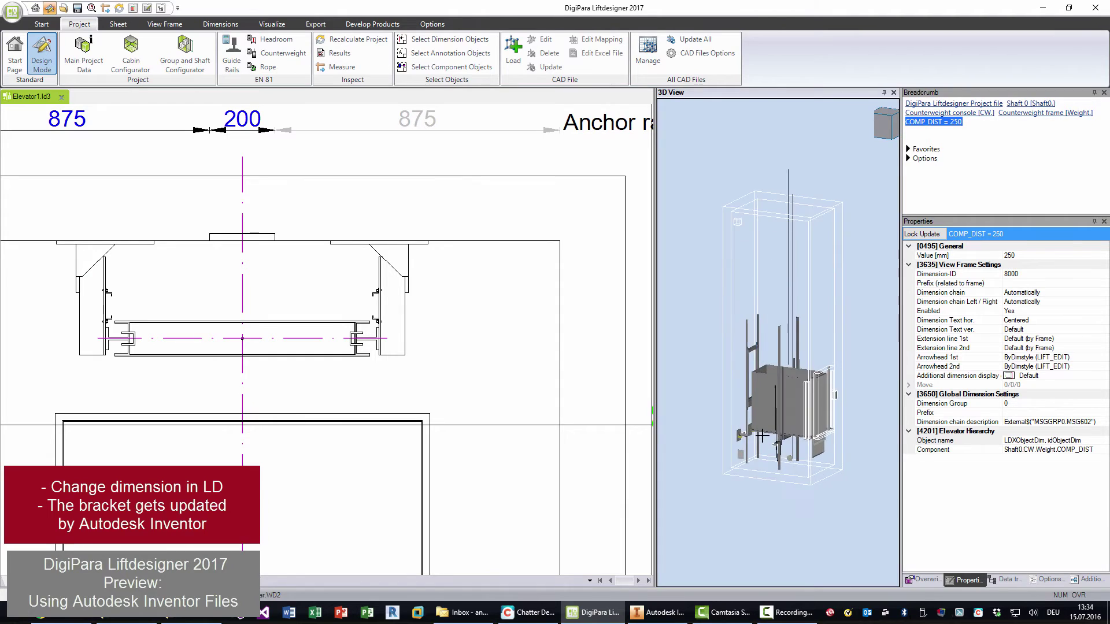
pyautogui.moveTo(798, 428)
pyautogui.mouseDown(button='middle')
pyautogui.moveTo(809, 465)
pyautogui.moveTo(801, 480)
pyautogui.mouseUp(button='middle')
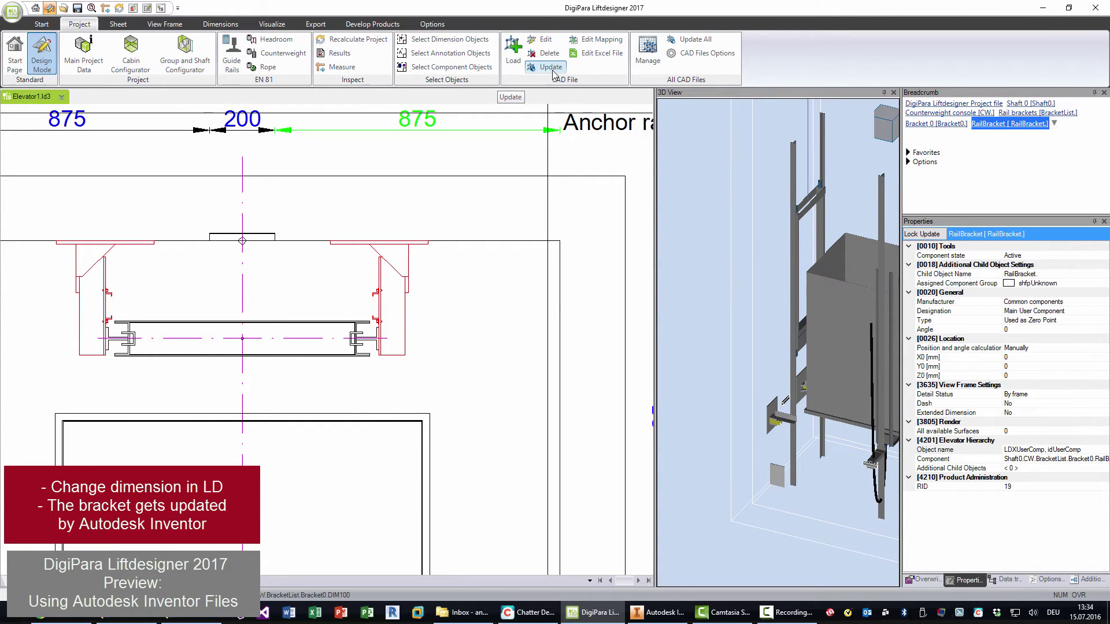
pyautogui.click(551, 67)
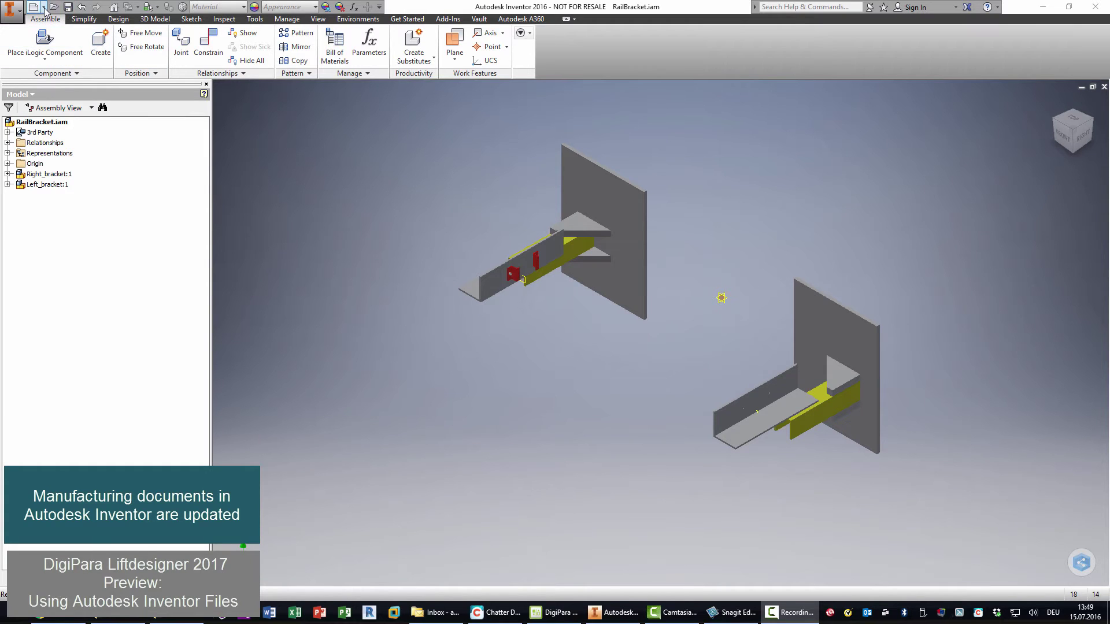
# Switch to Autodesk Inventor and open the RailBrackets.idw drawing, accepting the notice about referenced components.
pyautogui.click(44, 7)
pyautogui.click(54, 7)
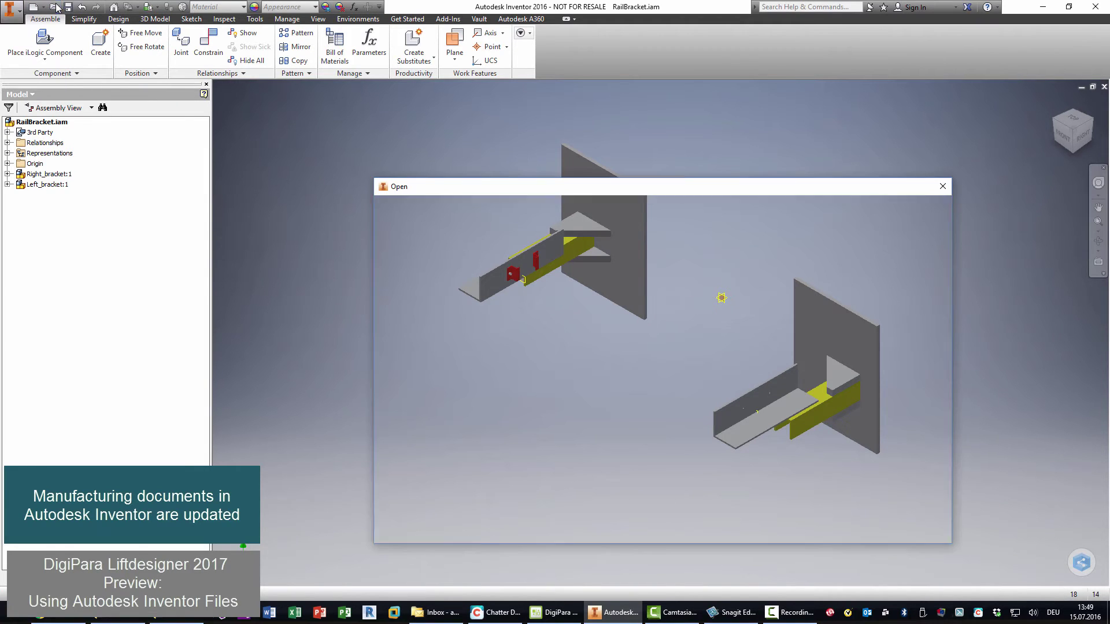
pyautogui.click(563, 372)
pyautogui.doubleClick(564, 373)
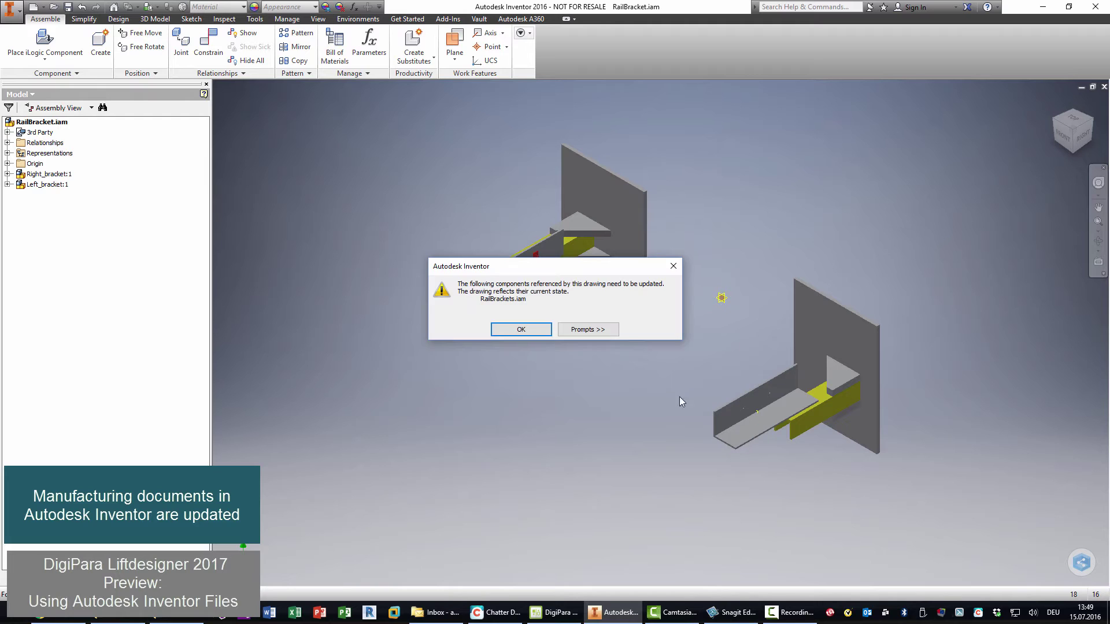
pyautogui.click(520, 330)
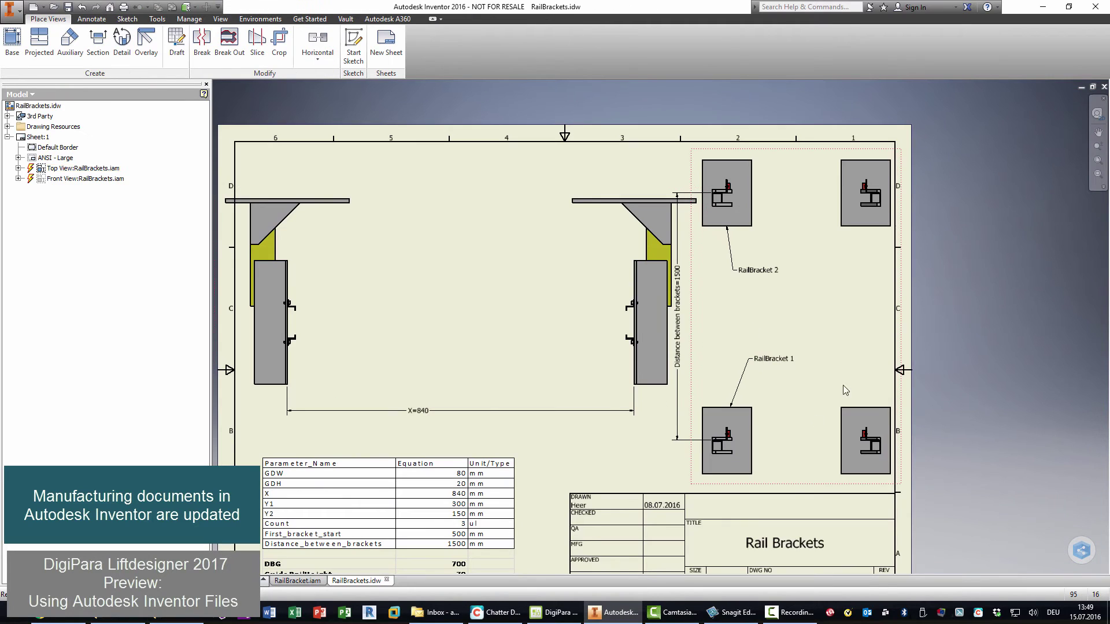
# Open the Left_bracket_left_side.idw drawing and inspect its dimensioned bracket views and parameter table.
pyautogui.click(44, 8)
pyautogui.click(54, 7)
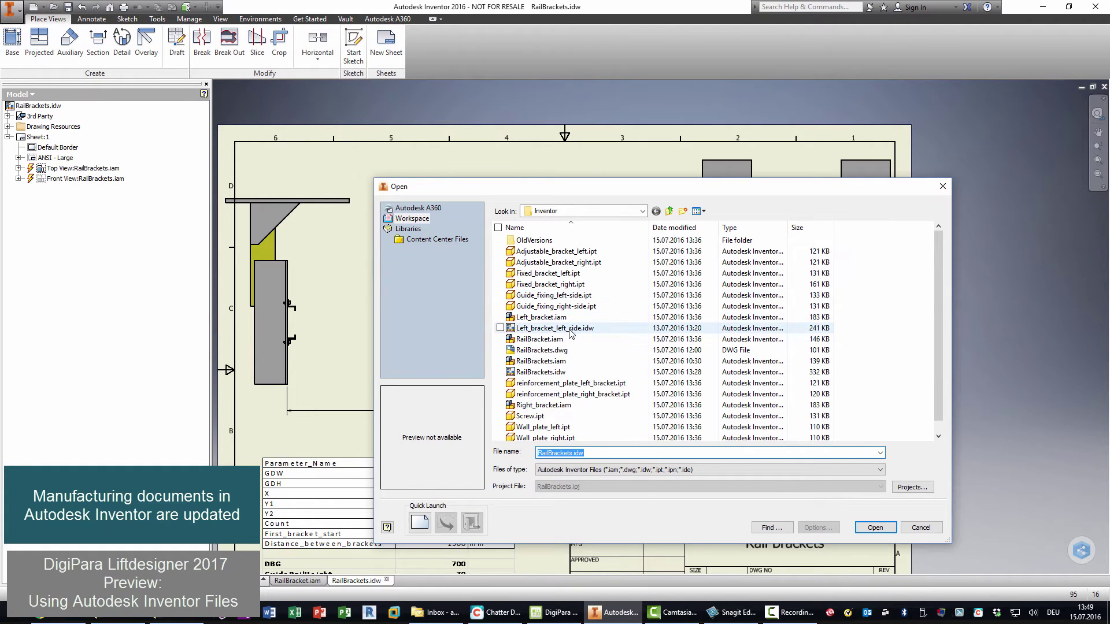
pyautogui.doubleClick(570, 327)
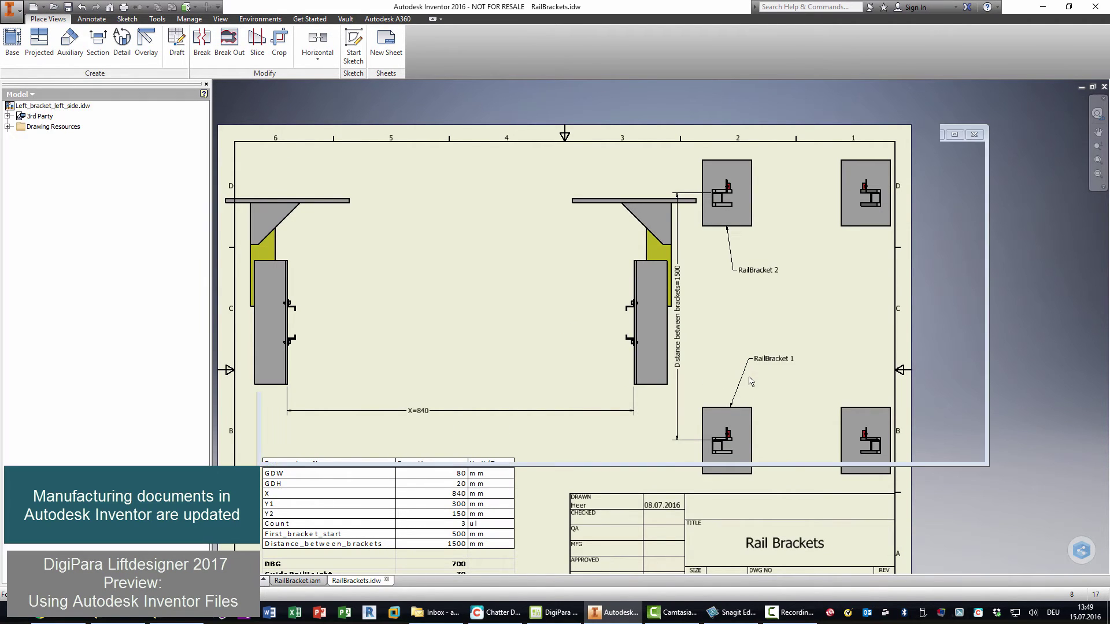
pyautogui.scroll(5, 509, 264)
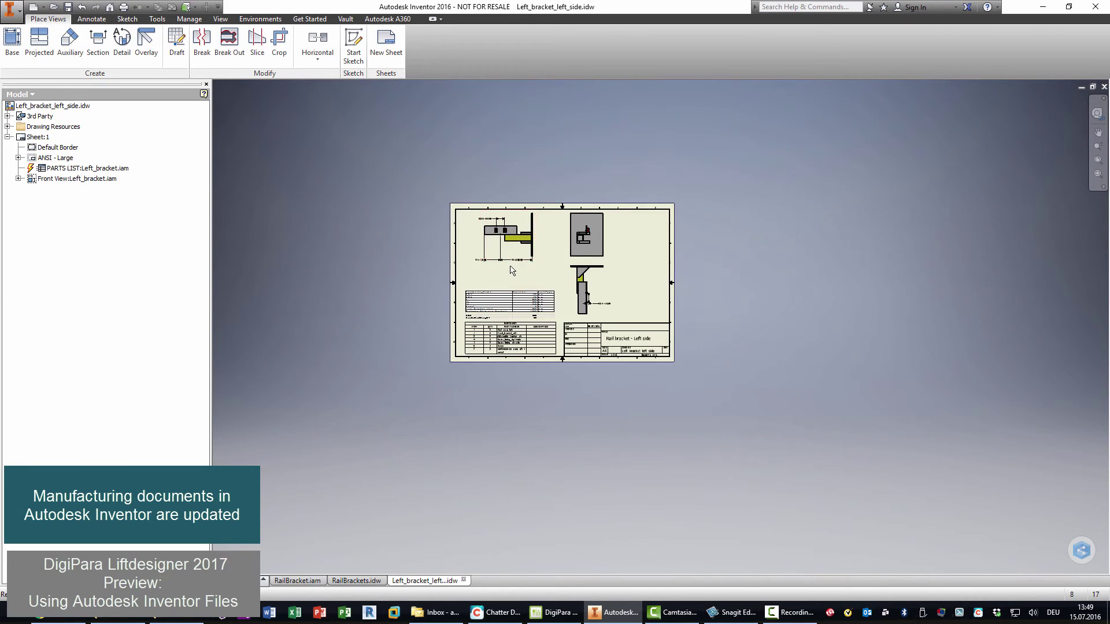
pyautogui.scroll(-6, 509, 265)
pyautogui.moveTo(530, 255); pyautogui.dragTo(552, 332, button='middle')
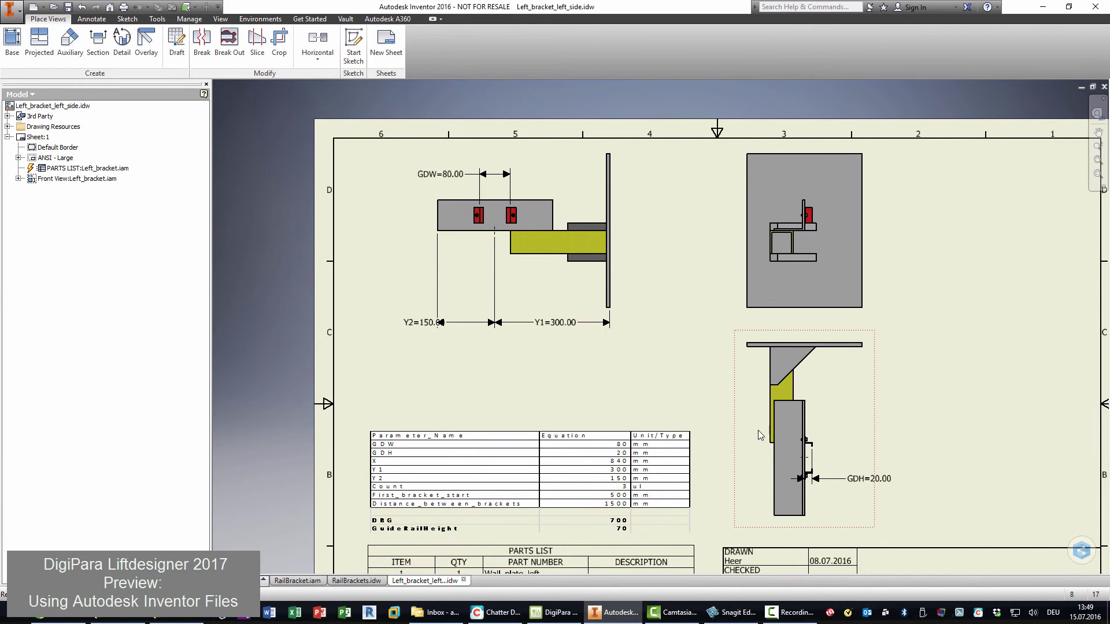
pyautogui.scroll(3, 613, 382)
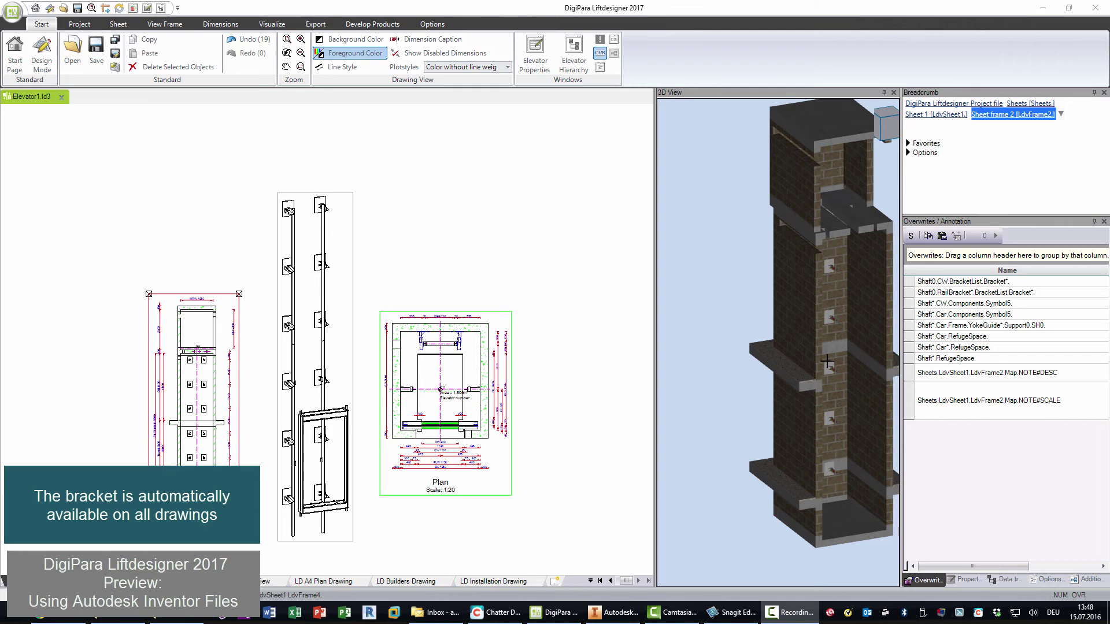
# Switch to DigiPara Liftdesigner and examine the rail brackets in 3D for sheet frames 2 and 3 of Sheet 1.
pyautogui.moveTo(775, 370); pyautogui.dragTo(841, 364, button='middle')
pyautogui.scroll(10, 834, 361)
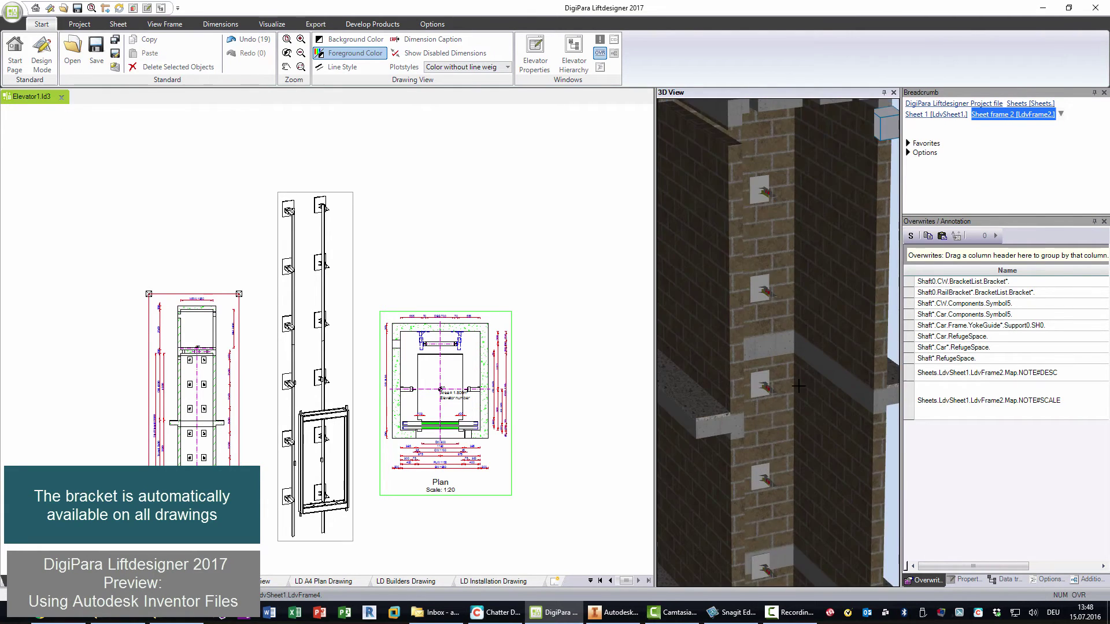
pyautogui.moveTo(787, 361)
pyautogui.mouseDown(button='middle')
pyautogui.moveTo(800, 377)
pyautogui.moveTo(777, 367)
pyautogui.moveTo(780, 389)
pyautogui.moveTo(775, 368)
pyautogui.mouseUp(button='middle')
pyautogui.click(350, 336)
pyautogui.scroll(10, 775, 368)
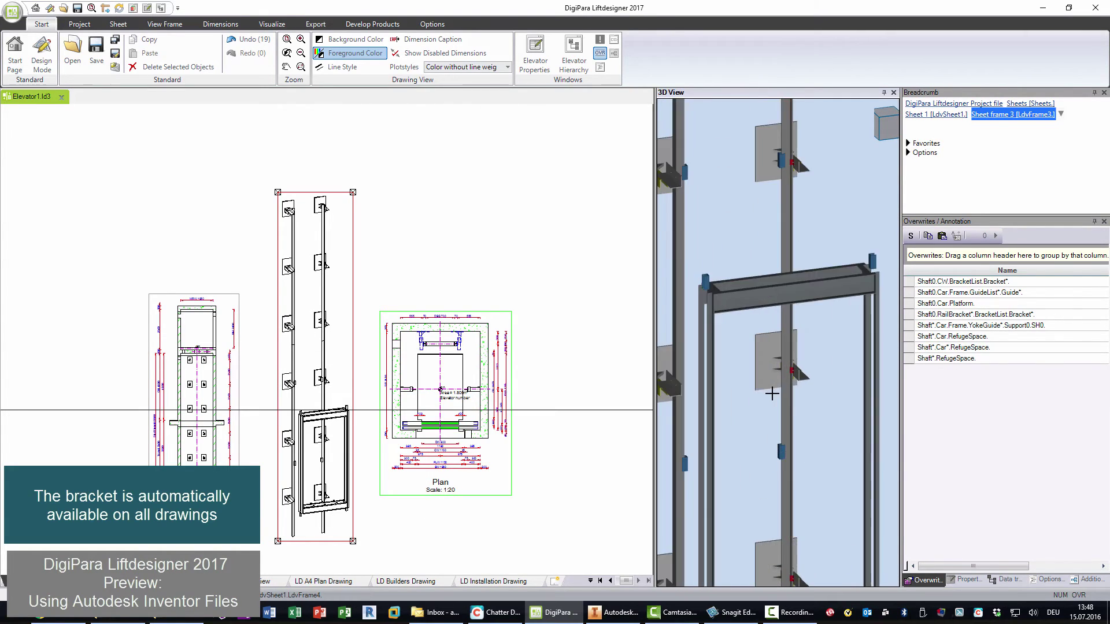
pyautogui.scroll(5, 746, 431)
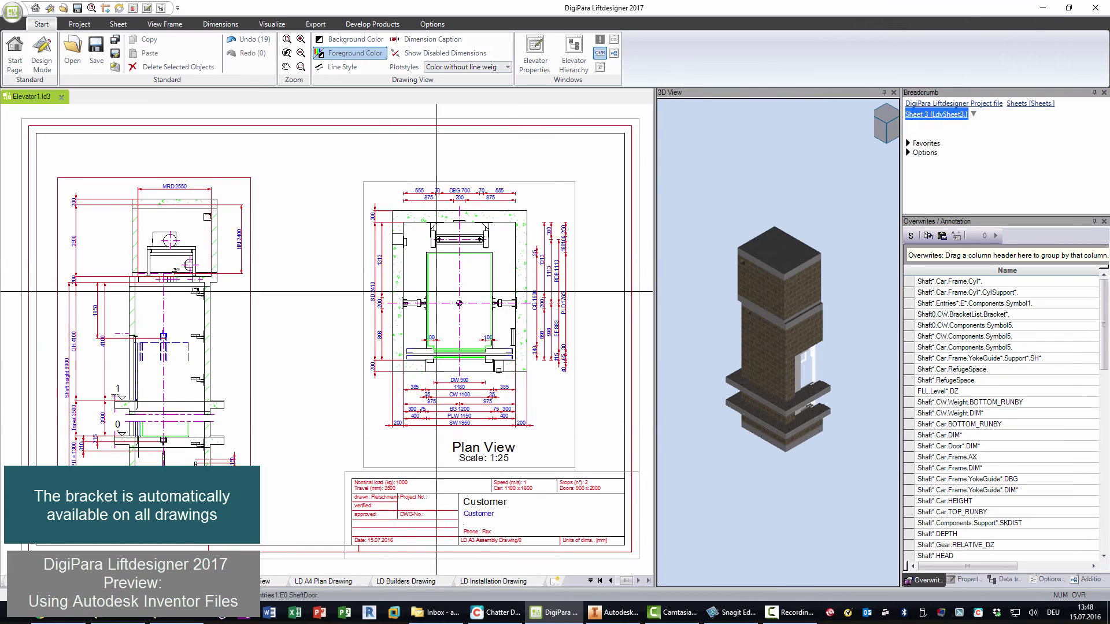
# Look through the remaining sheets, including LD A4 Plan Drawing, LD Builders Drawing and LD Installation Drawing.
pyautogui.click(264, 582)
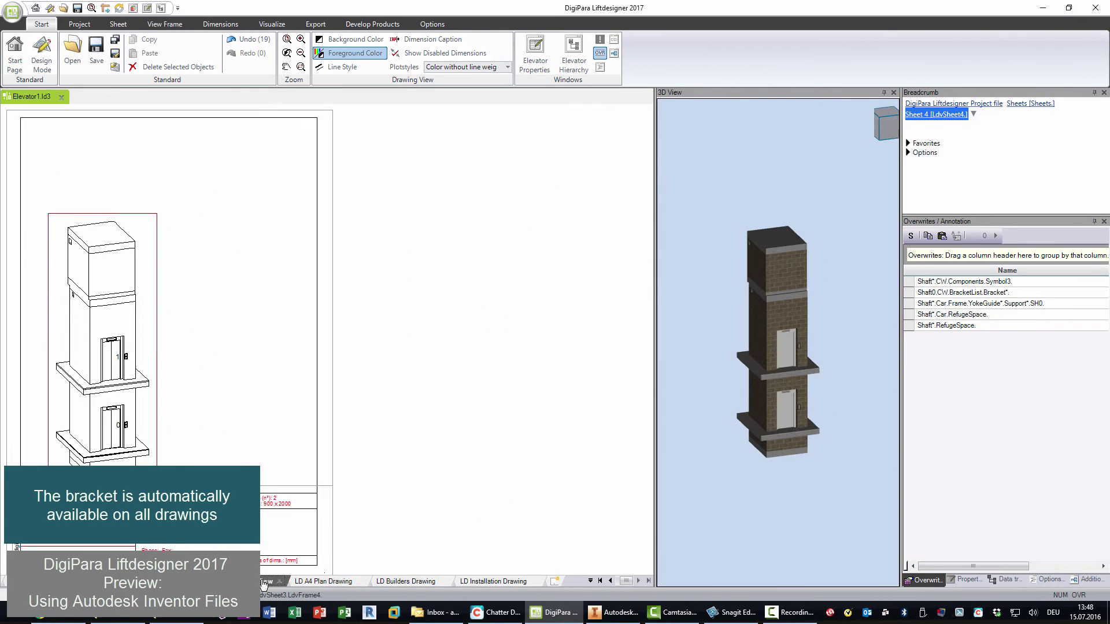
pyautogui.click(322, 582)
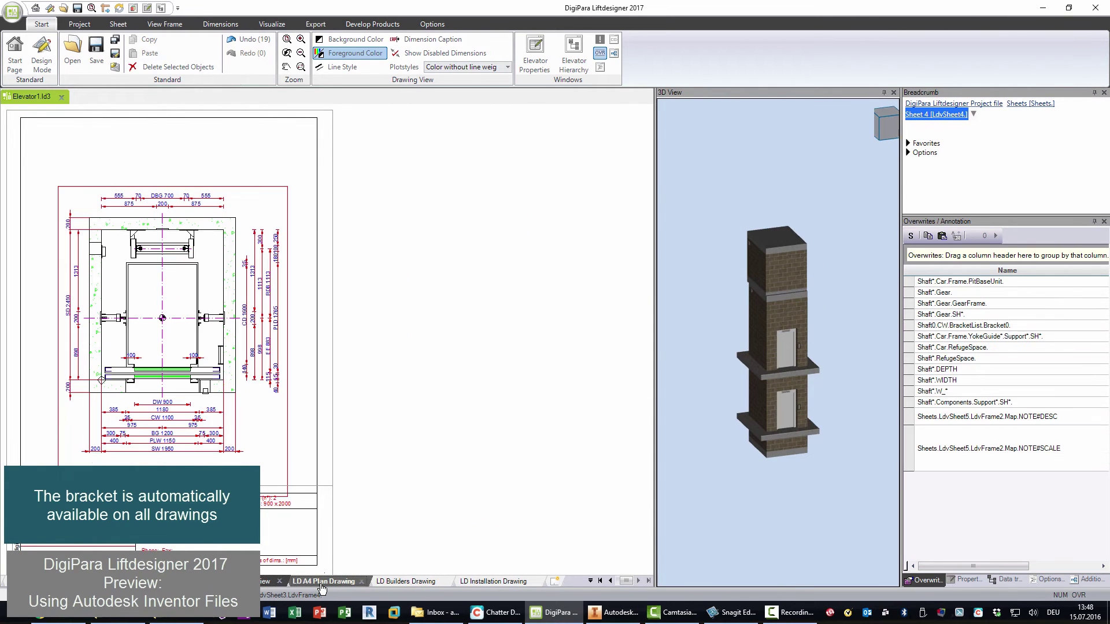
pyautogui.click(407, 583)
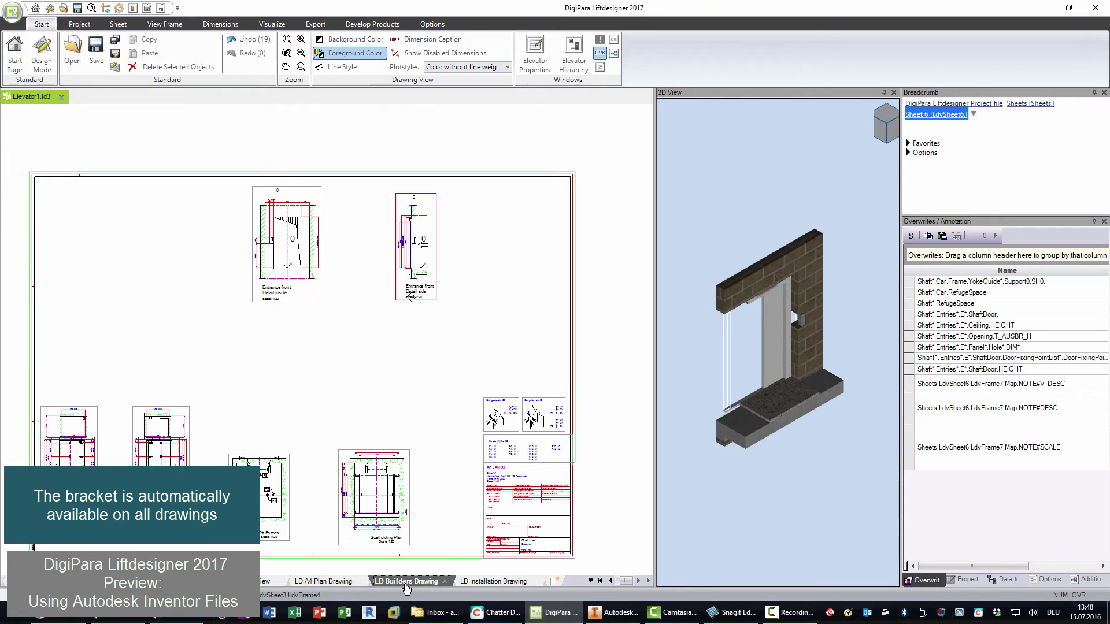
pyautogui.click(499, 583)
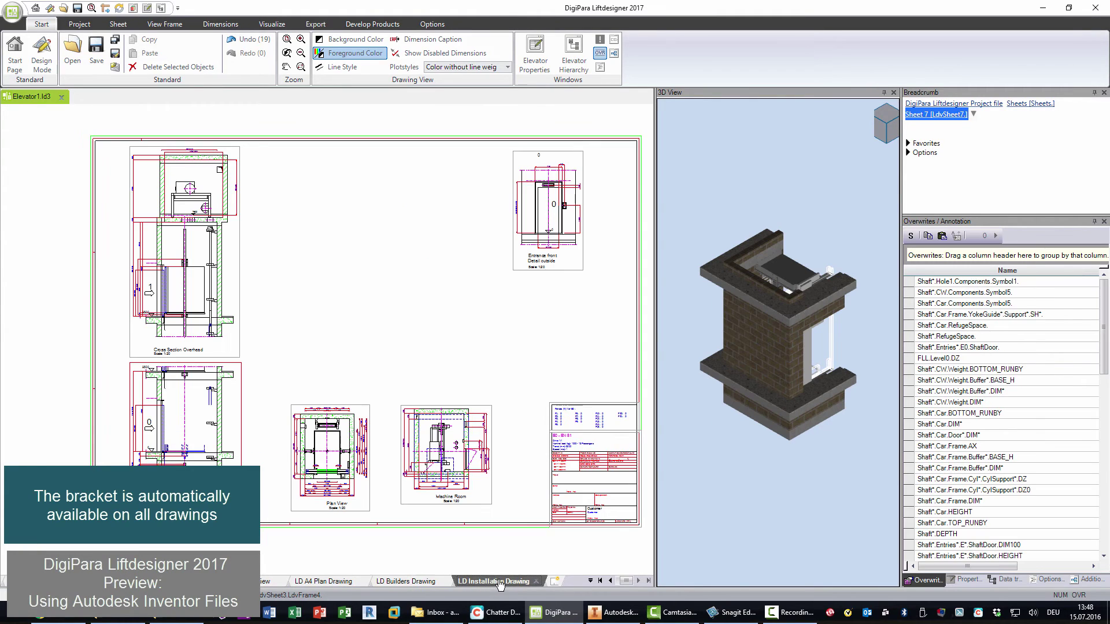
# Examine the rail brackets in 3D for the Cross Section Pit and Cross Section Overhead frames of the installation drawing.
pyautogui.click(241, 396)
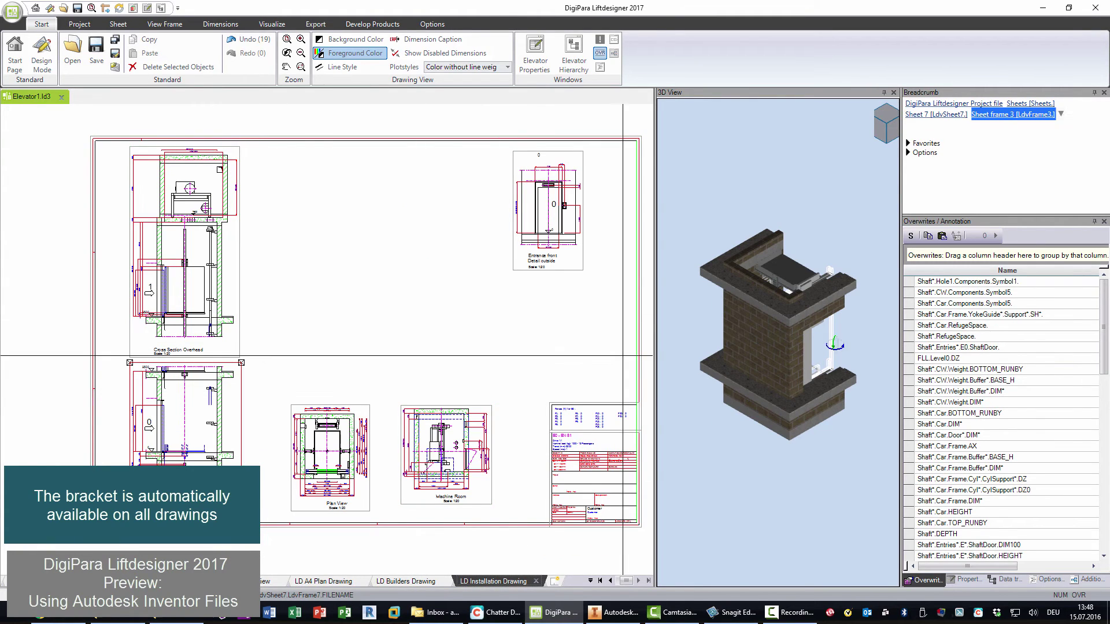
pyautogui.moveTo(836, 343); pyautogui.dragTo(760, 334)
pyautogui.scroll(8, 778, 336)
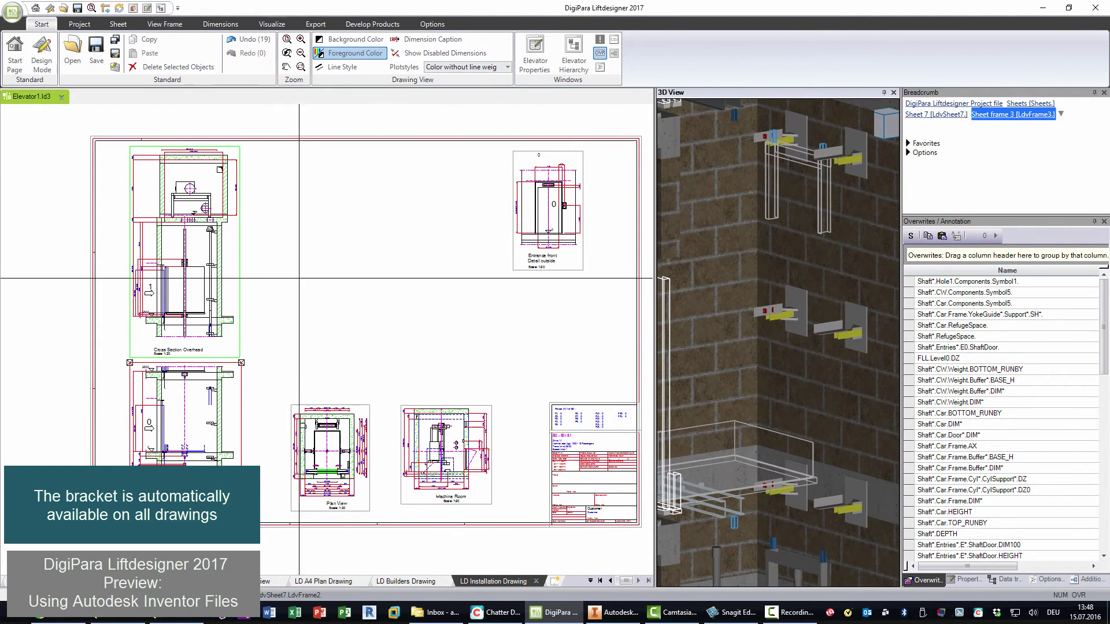
pyautogui.click(257, 278)
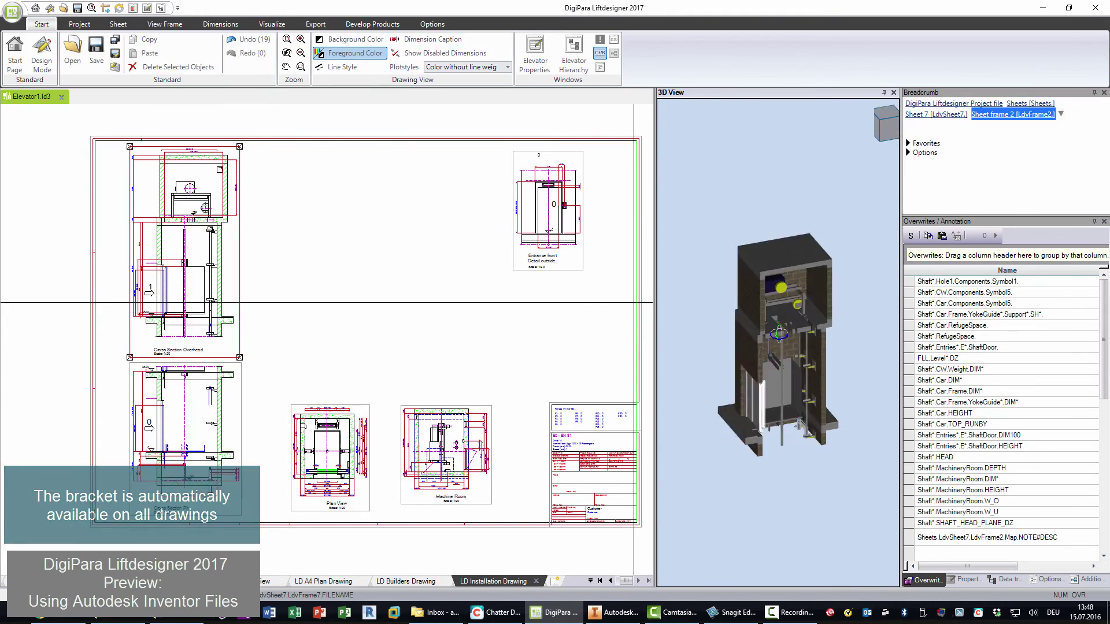
pyautogui.scroll(6, 794, 347)
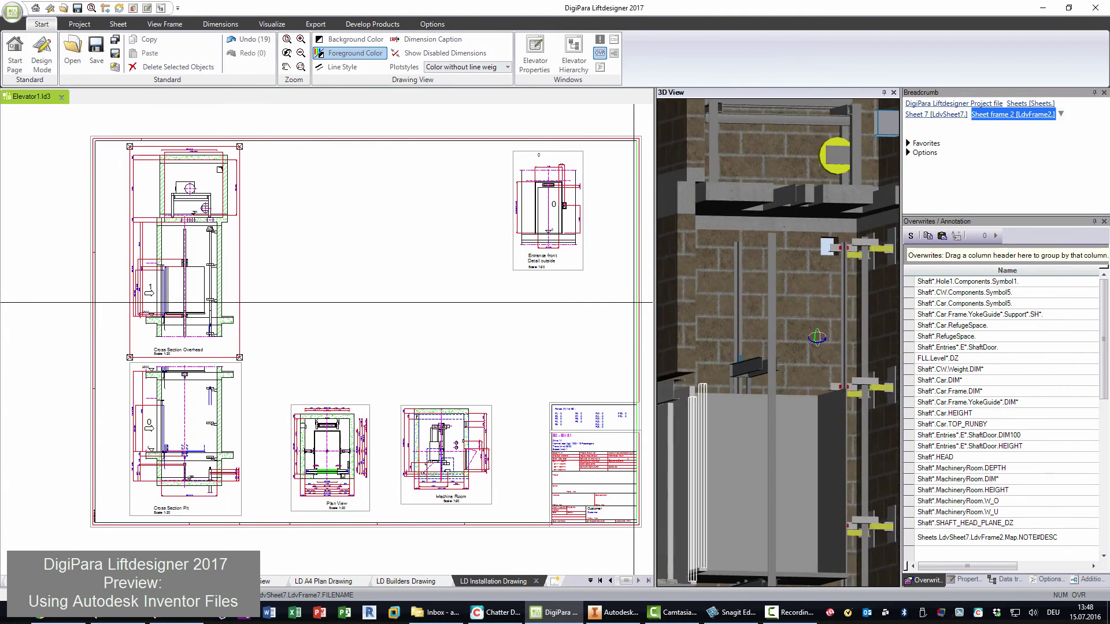
pyautogui.scroll(-3, 821, 362)
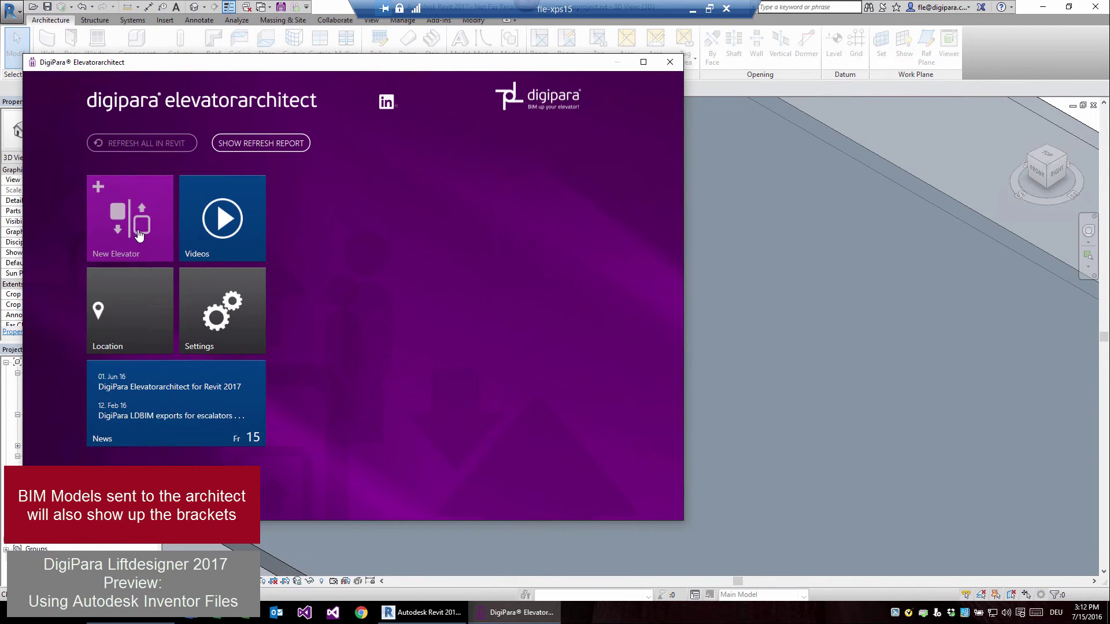
# Create a new elevator by LDBIM import from Elevator1.ldBIM with the Standard Revit template file, and run the import.
pyautogui.click(138, 234)
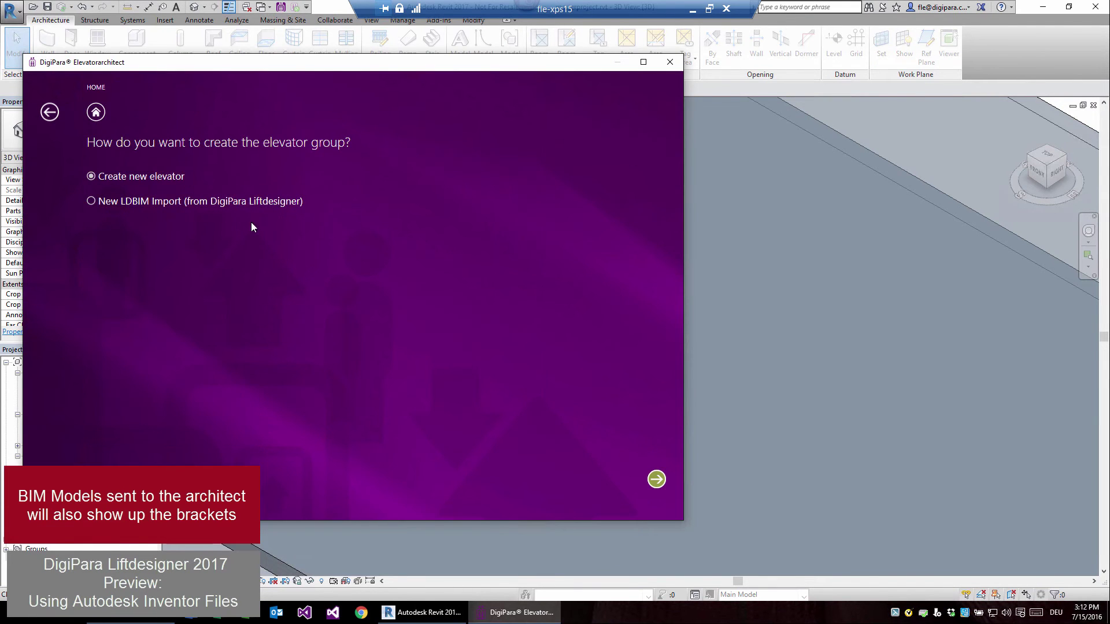
pyautogui.click(656, 480)
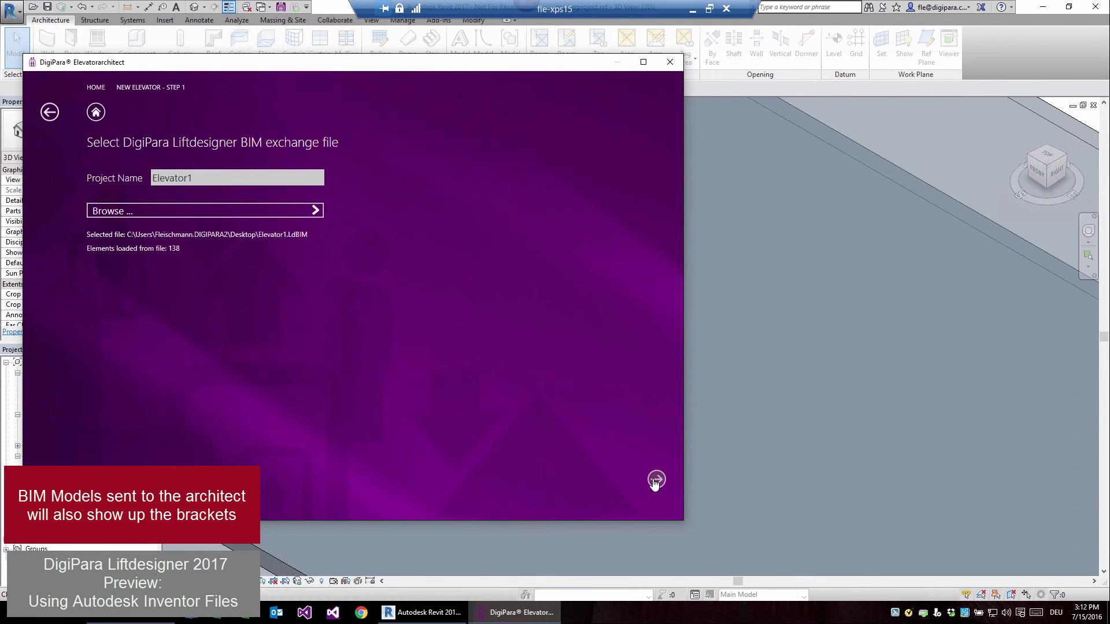
pyautogui.click(656, 479)
pyautogui.click(656, 480)
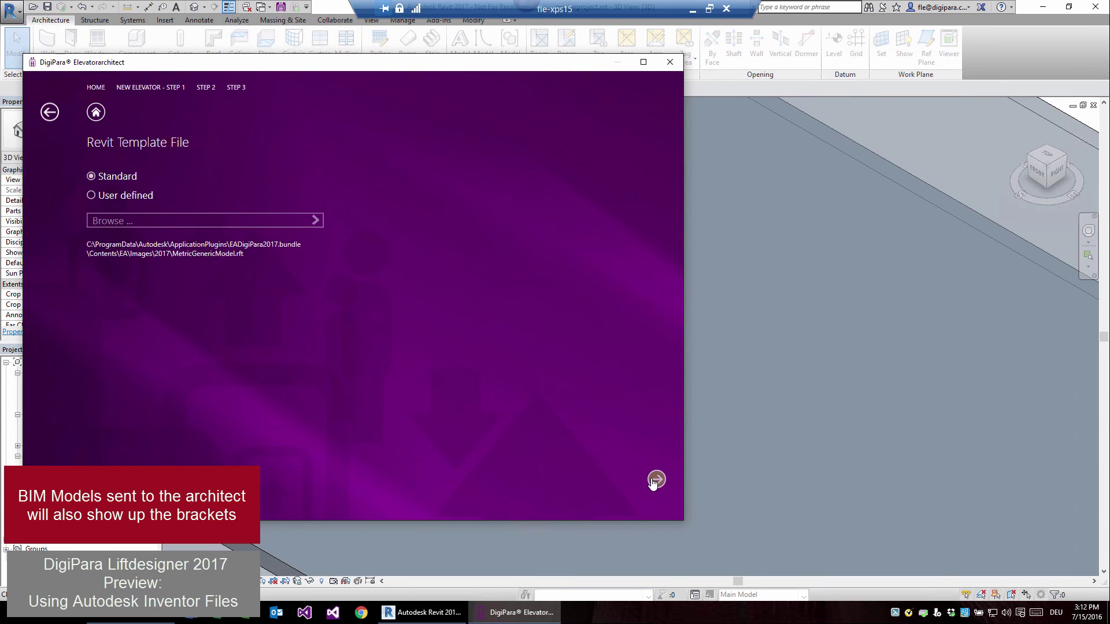
pyautogui.click(656, 480)
pyautogui.click(656, 480)
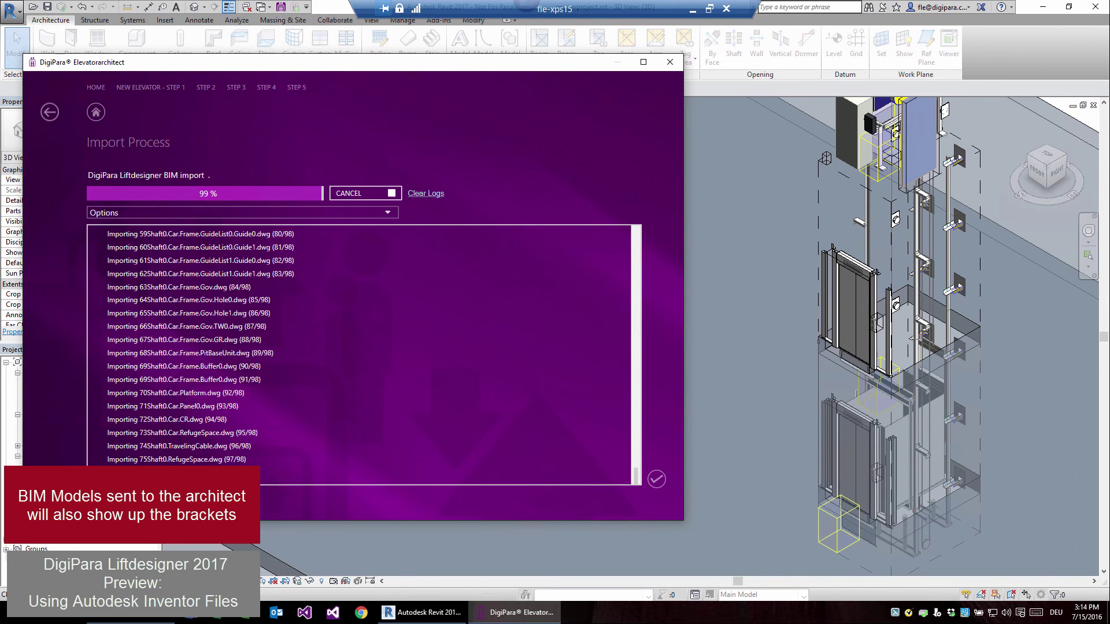
# Finish the Elevator1 import, keeping the new project, and close the Elevatorarchitect window.
pyautogui.click(669, 62)
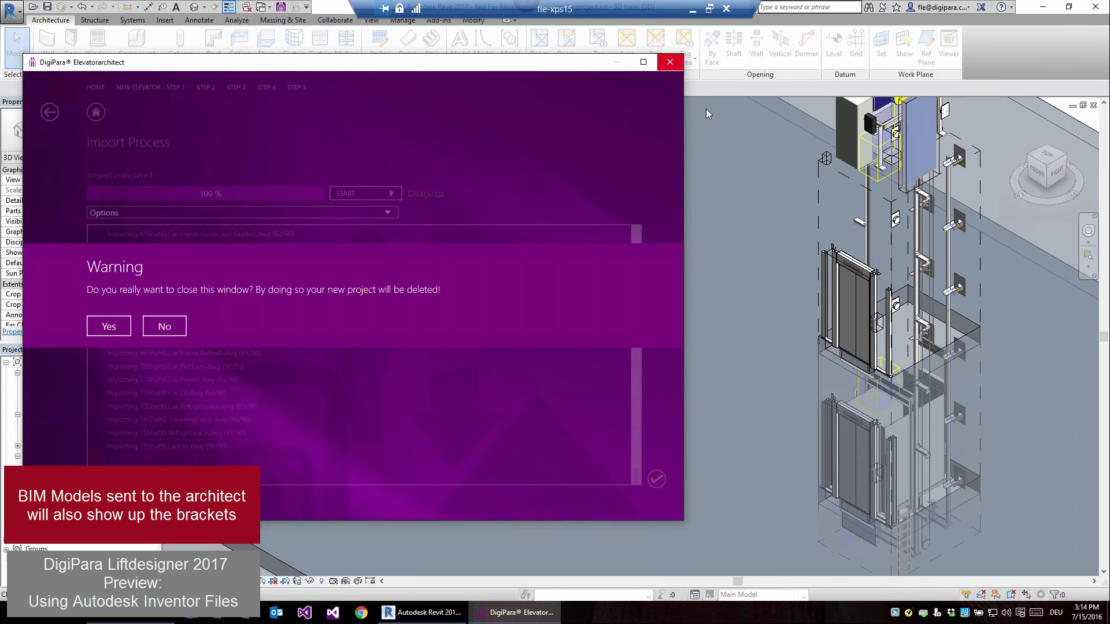
pyautogui.click(163, 327)
pyautogui.click(656, 480)
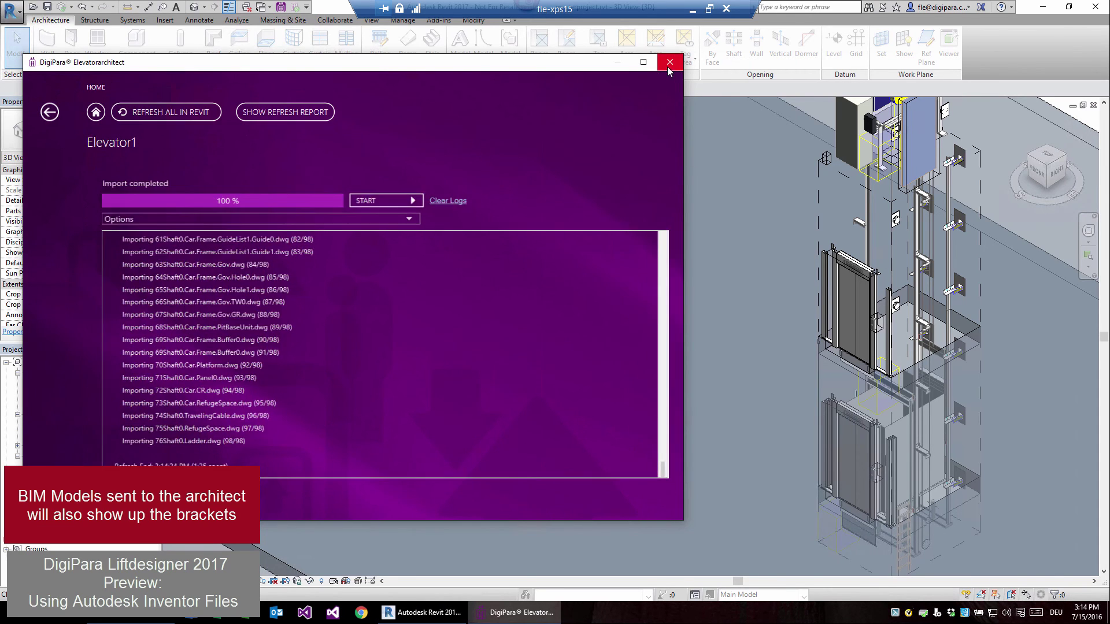
pyautogui.click(670, 62)
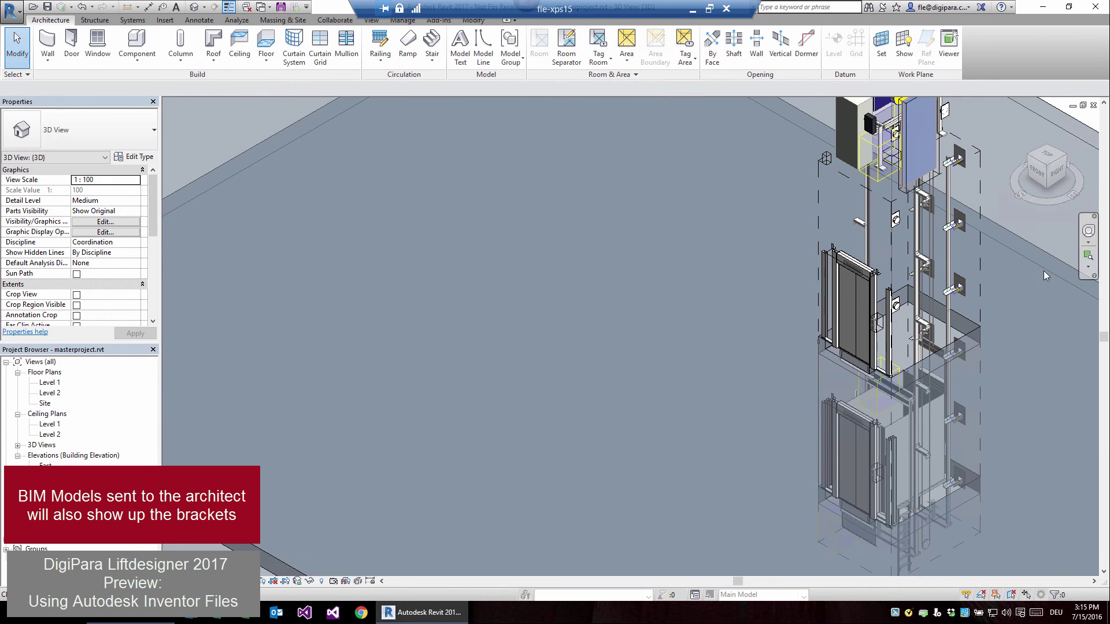
# Examine the imported rail brackets in the Revit 3D view, selecting one bracket component and viewing it up close from another angle.
pyautogui.scroll(2, 836, 318)
pyautogui.scroll(2, 836, 318)
pyautogui.click(837, 320)
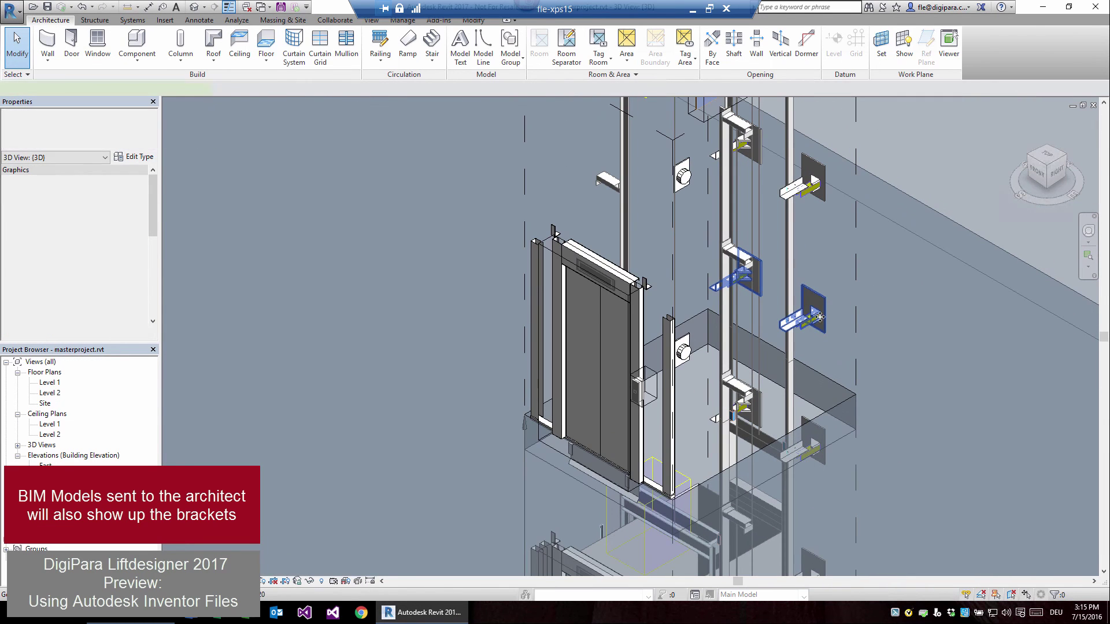
pyautogui.scroll(2, 838, 321)
pyautogui.scroll(1, 837, 317)
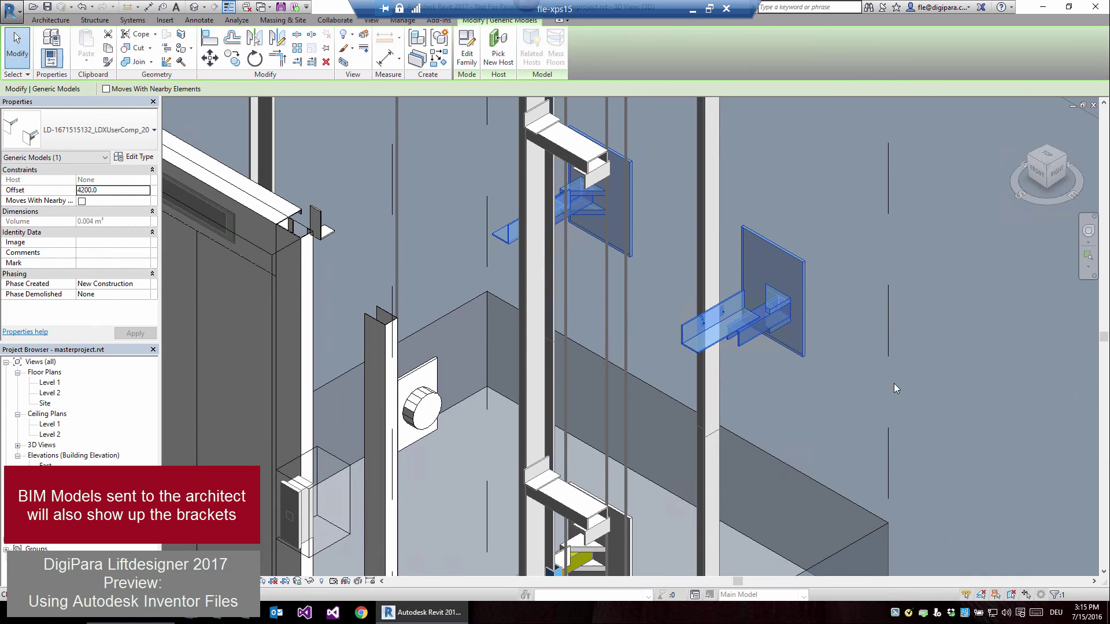
pyautogui.click(964, 297)
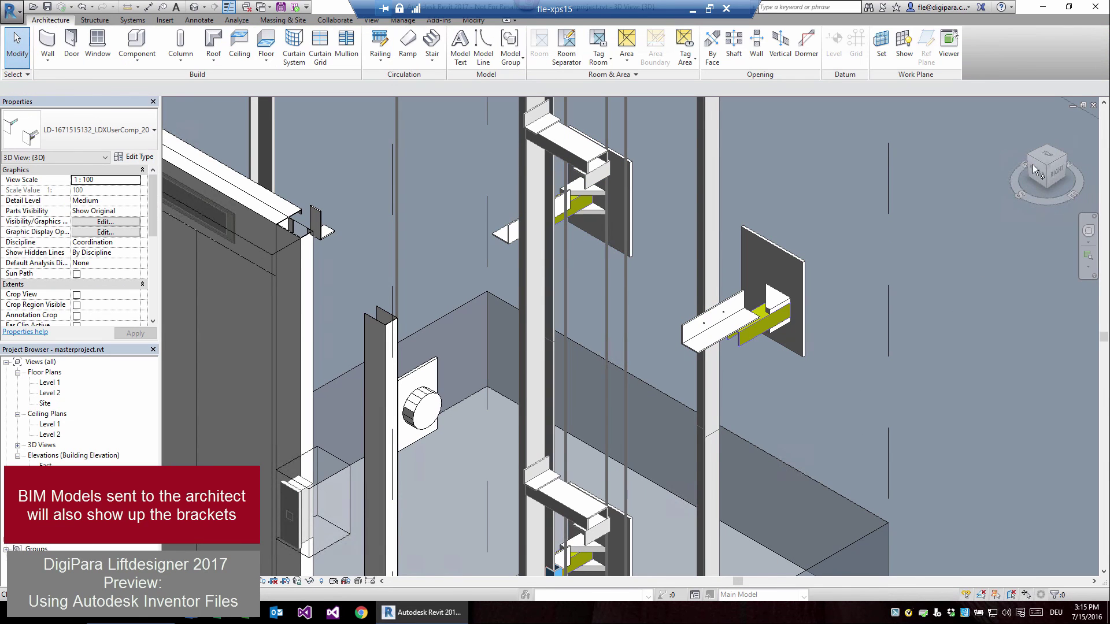
pyautogui.moveTo(1049, 171); pyautogui.dragTo(731, 273)
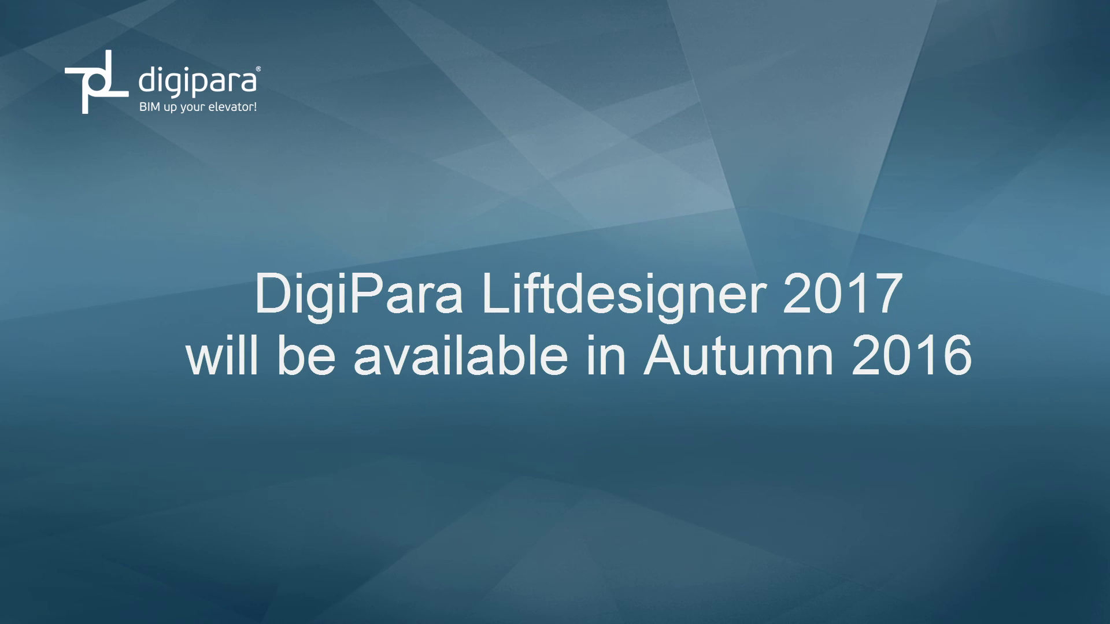